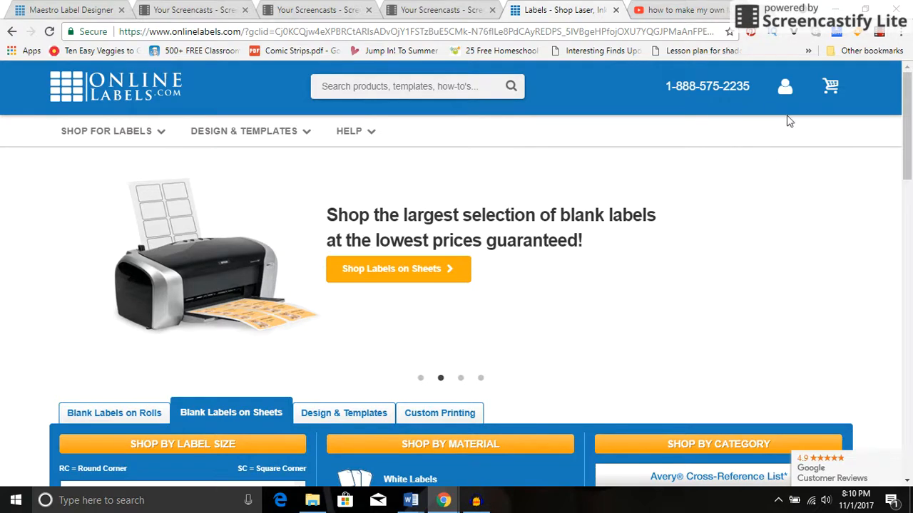
Step: Review the blank sheet label options and the blank roll label types offered on the OnlineLabels site
mouse_move(785, 89)
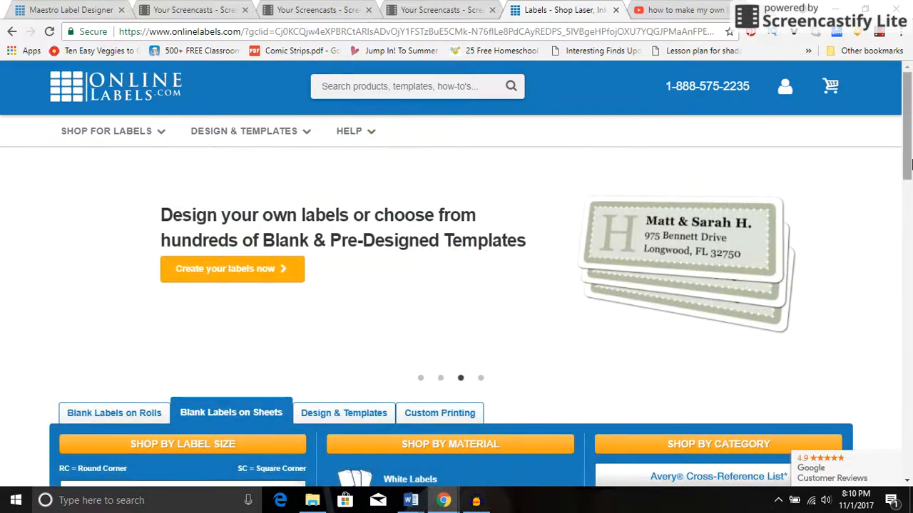
left_click_drag(910, 164, 910, 222)
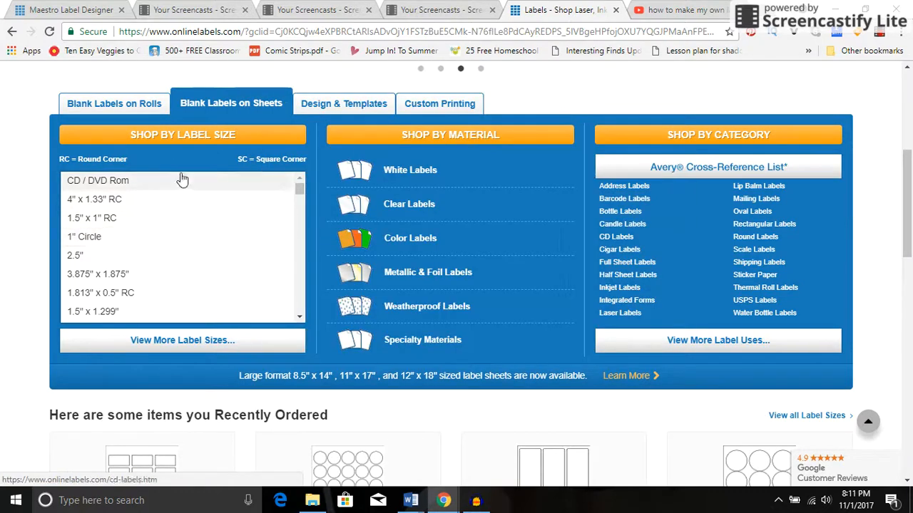
left_click(128, 103)
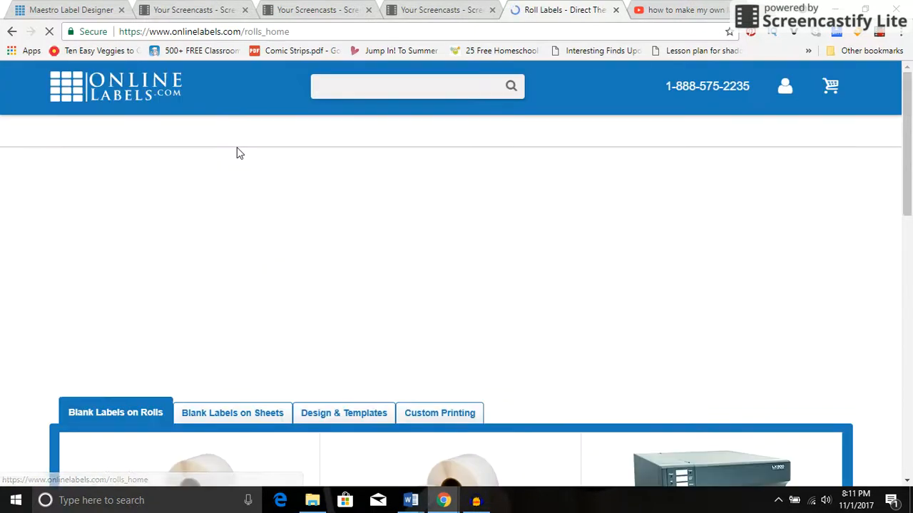
scroll(909, 132, "down", 2)
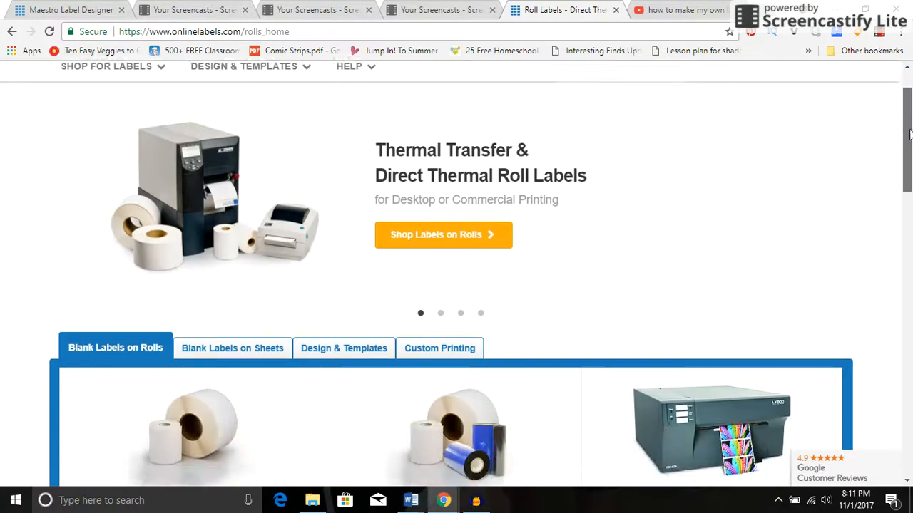
left_click_drag(909, 132, 909, 189)
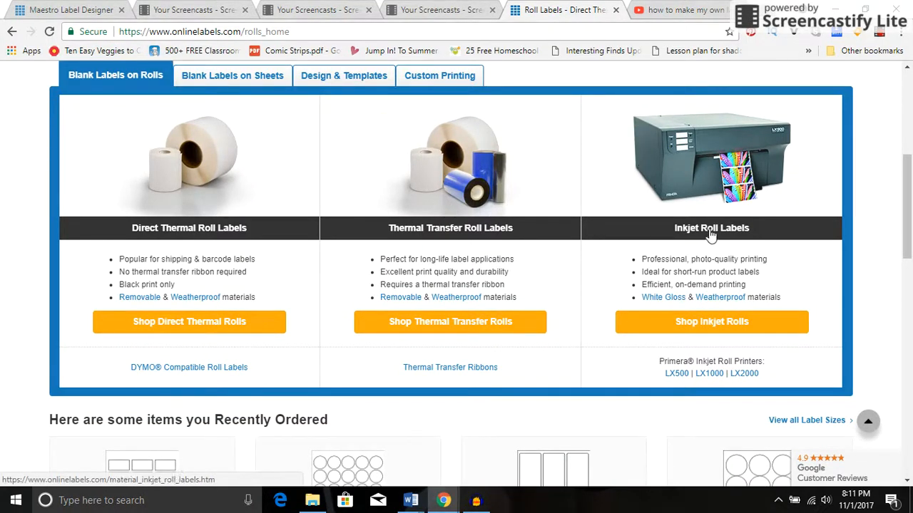
left_click_drag(904, 200, 911, 310)
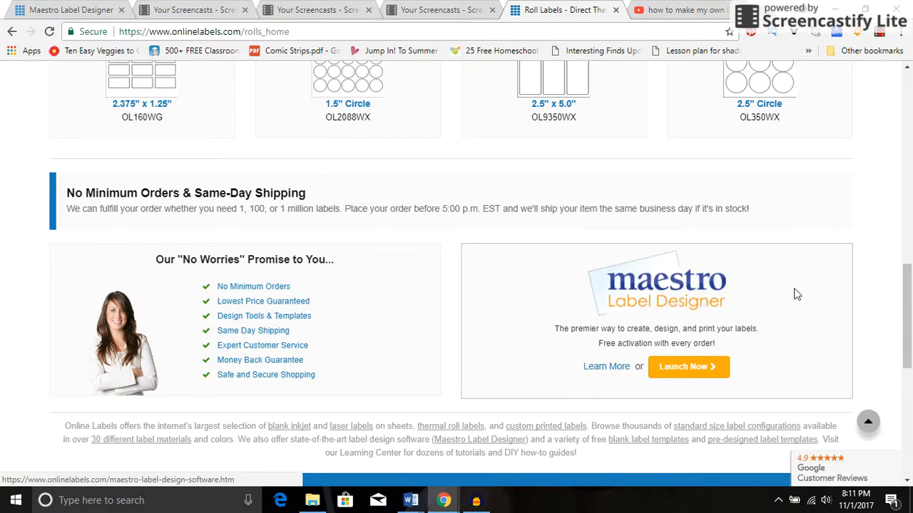
left_click_drag(909, 298, 910, 106)
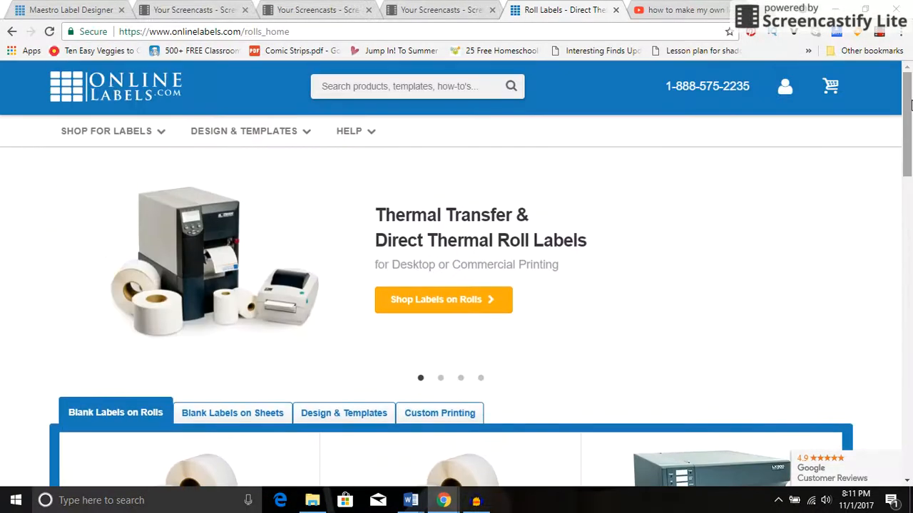
Step: Go to the My Account page and launch Maestro Label Designer from there
mouse_move(803, 111)
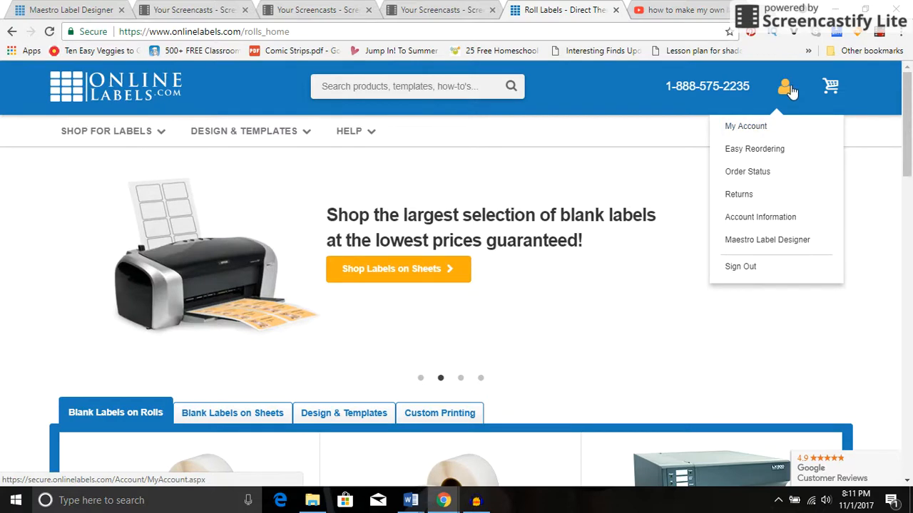
left_click(753, 132)
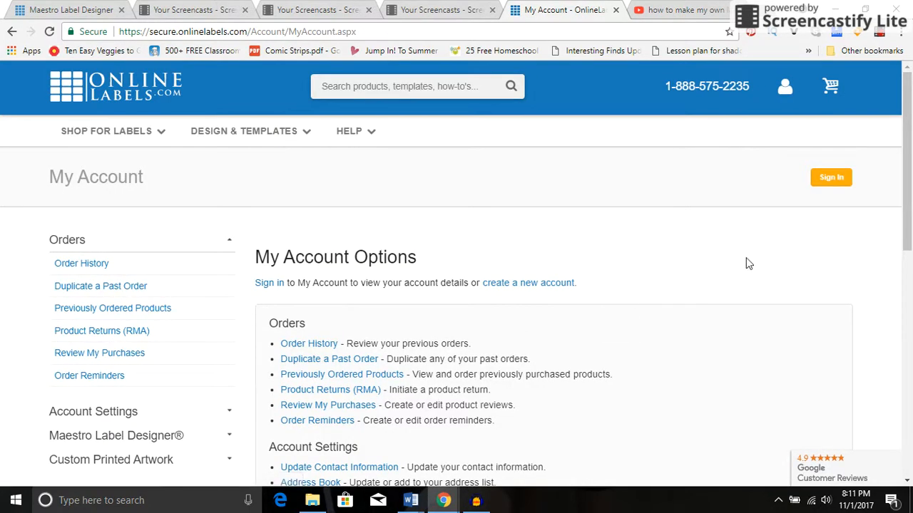
scroll(330, 106, "down", 2)
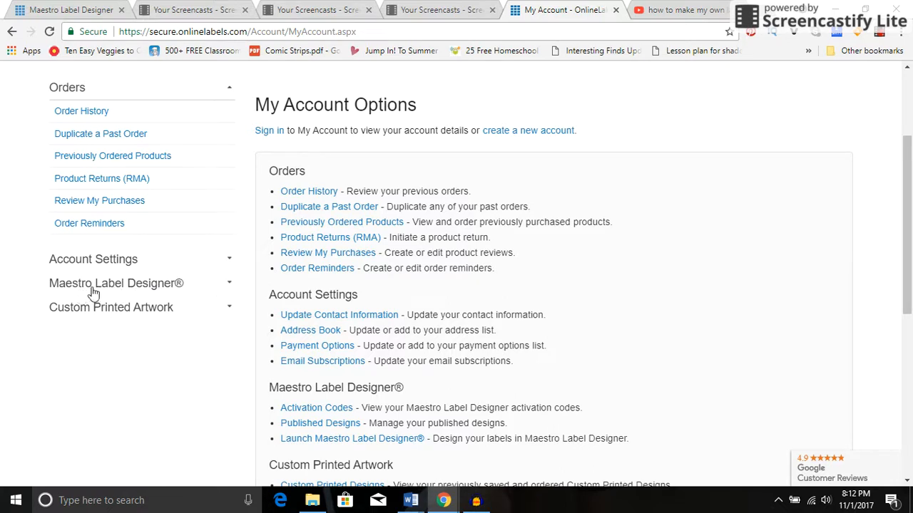
left_click(134, 283)
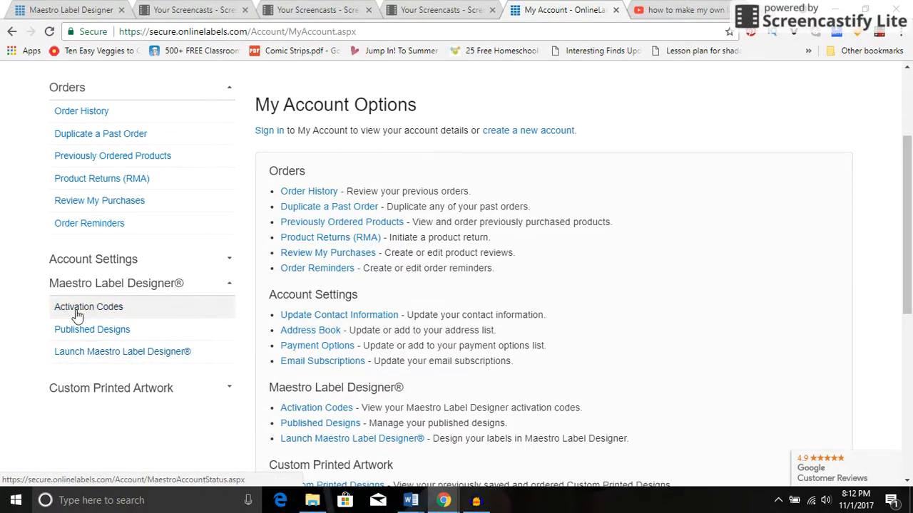
left_click(116, 358)
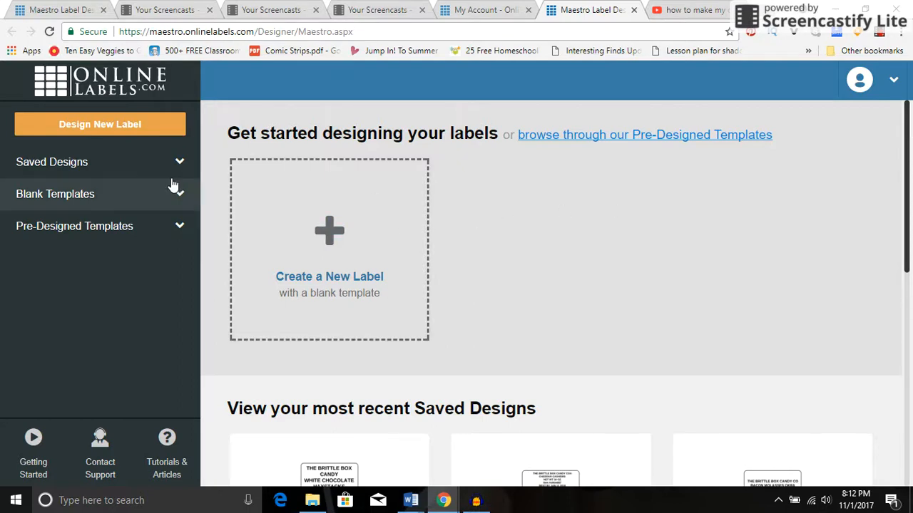
Step: Search all categories of blank templates for product number ol385
left_click(100, 195)
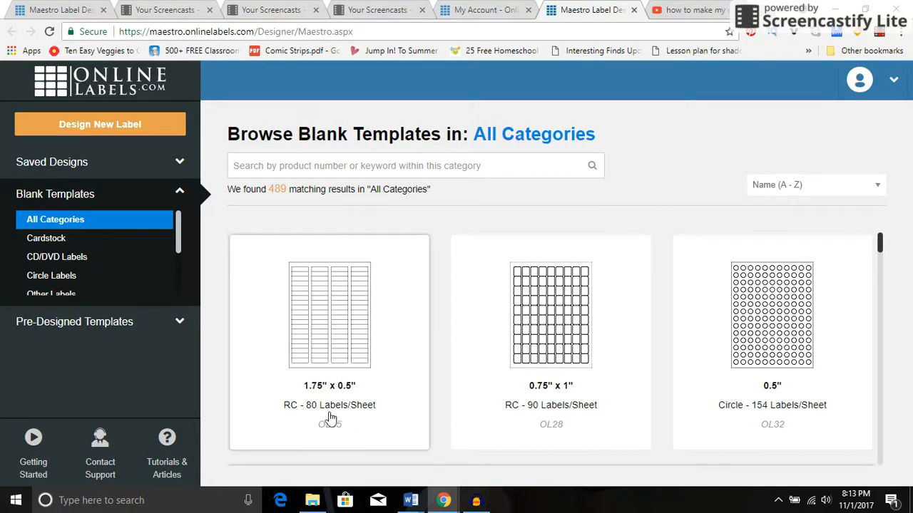
left_click(370, 162)
type("ol")
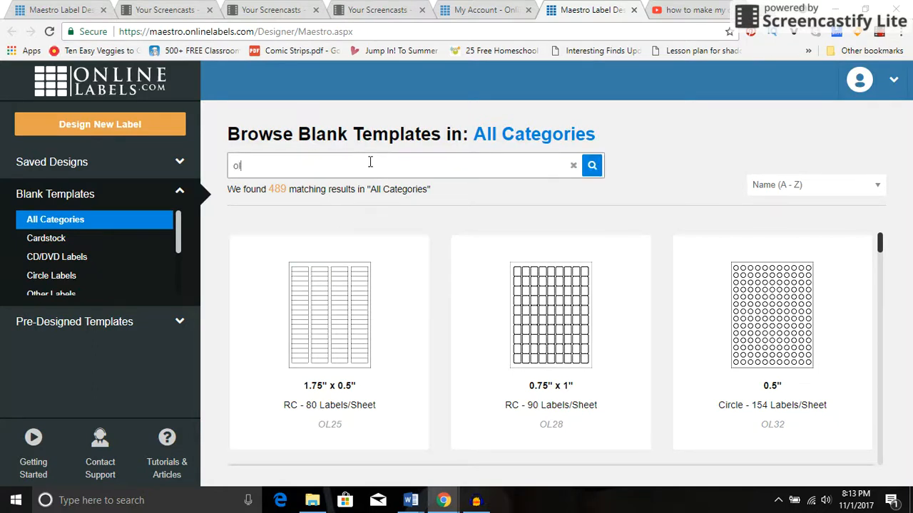
type("38")
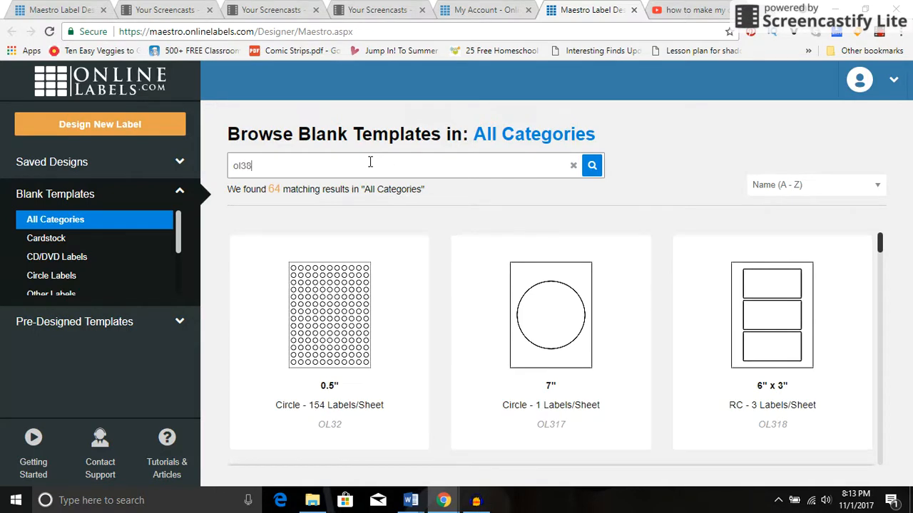
type("5")
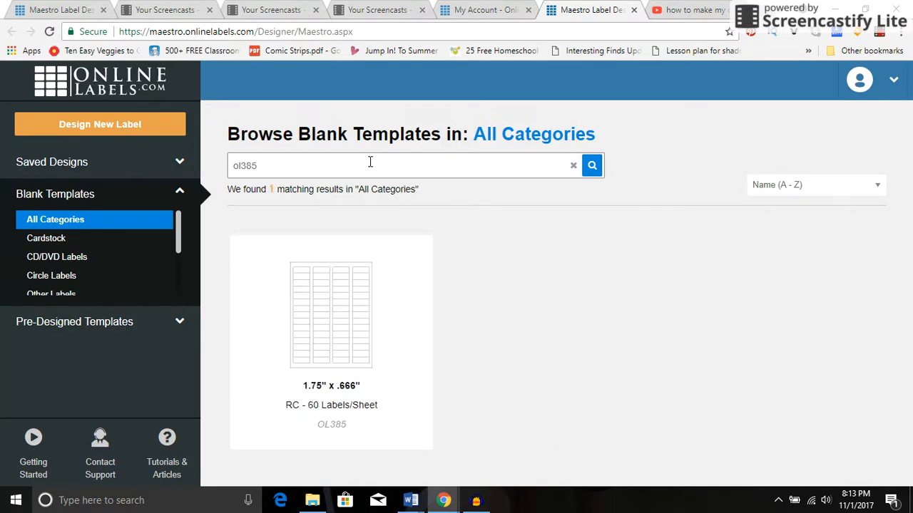
Step: Search the blank templates for ol87 and start a new design on the 2.25" circle template OL8750 in Standard Design Mode
type("45")
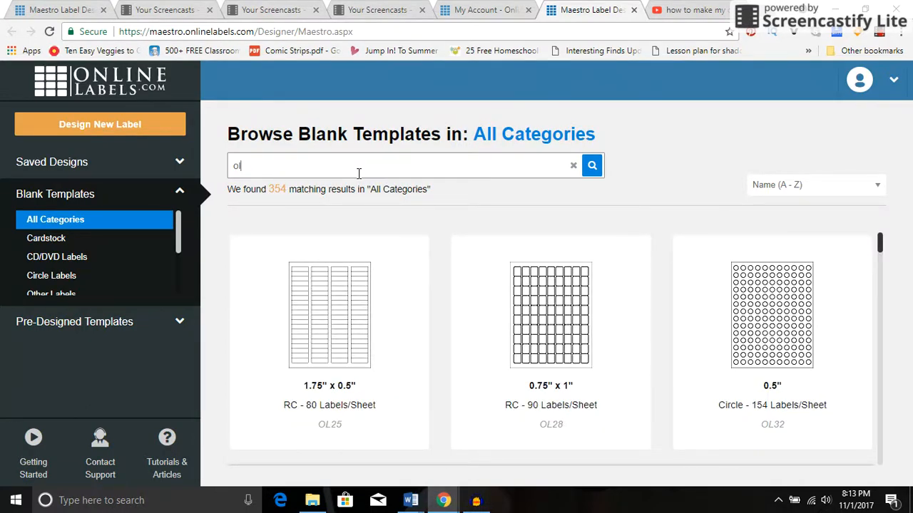
type("87")
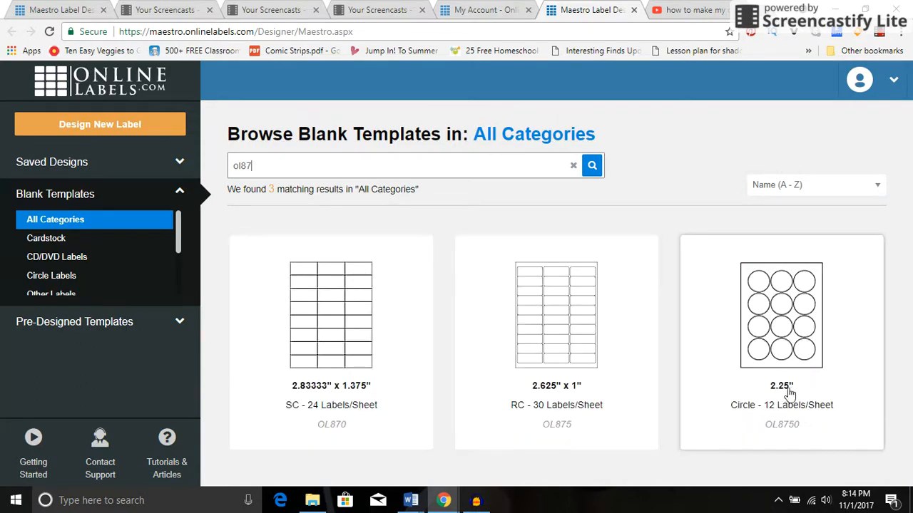
left_click(797, 347)
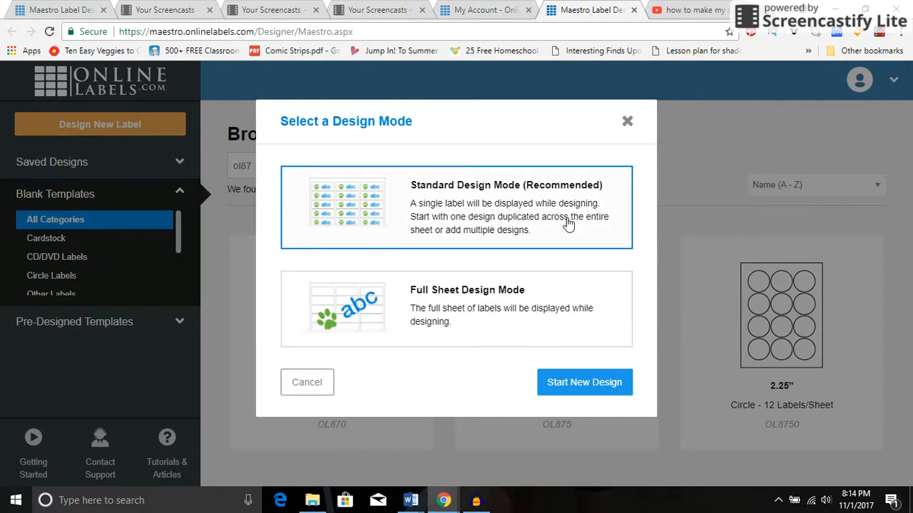
left_click(607, 382)
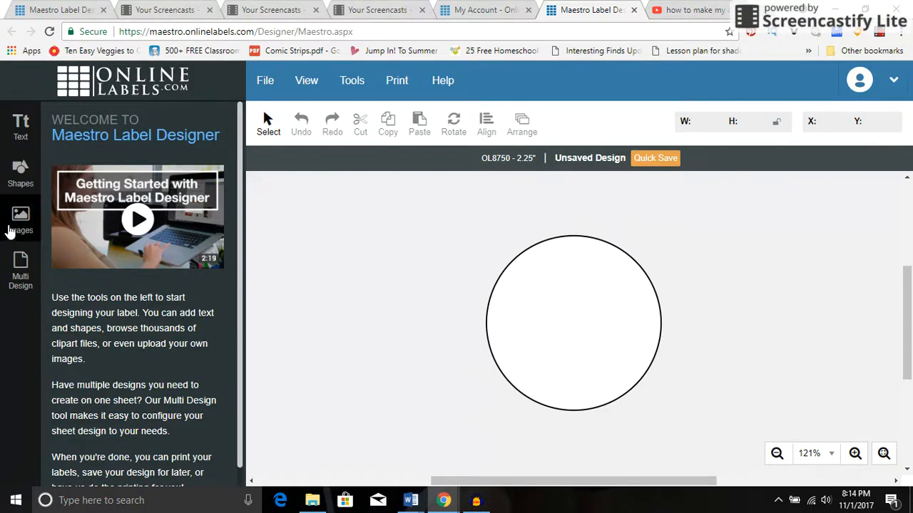
Step: Insert the black poker chip image, poker chip3.jpeg, from the uploaded images into the design
left_click(20, 221)
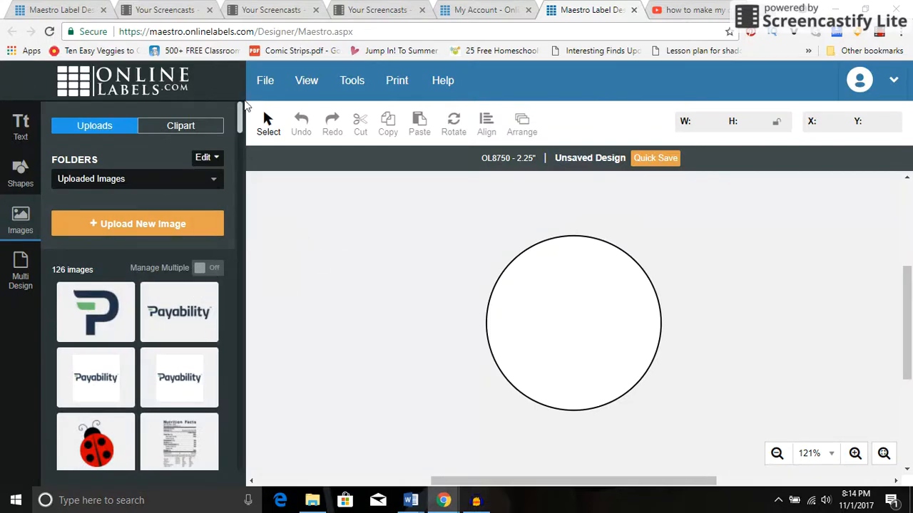
left_click_drag(240, 123, 240, 145)
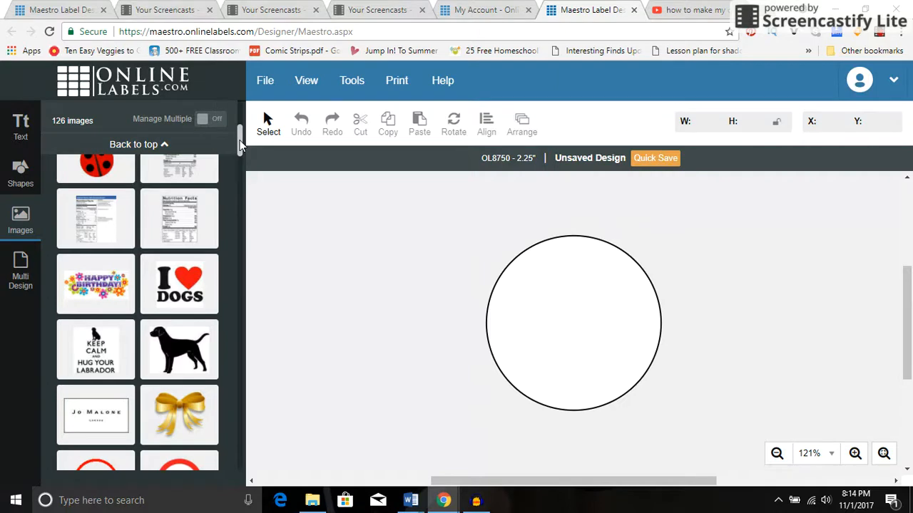
left_click_drag(240, 146, 239, 212)
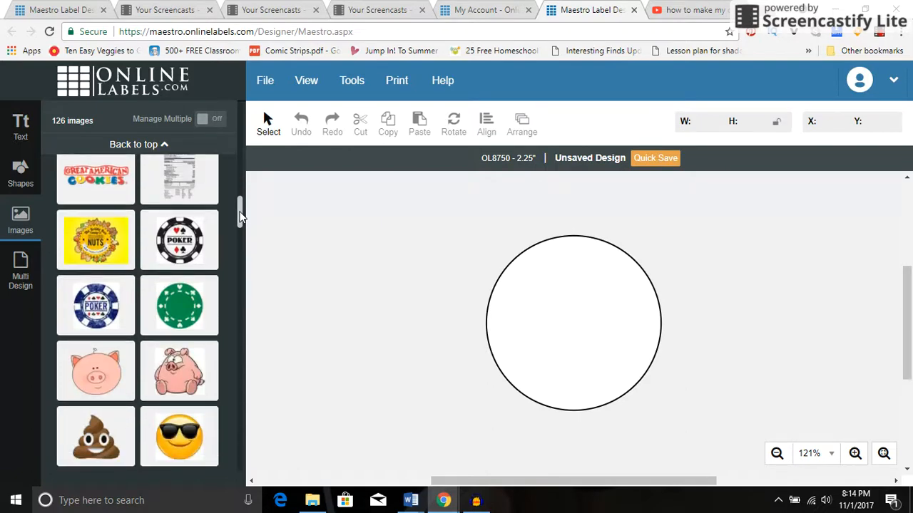
mouse_move(193, 246)
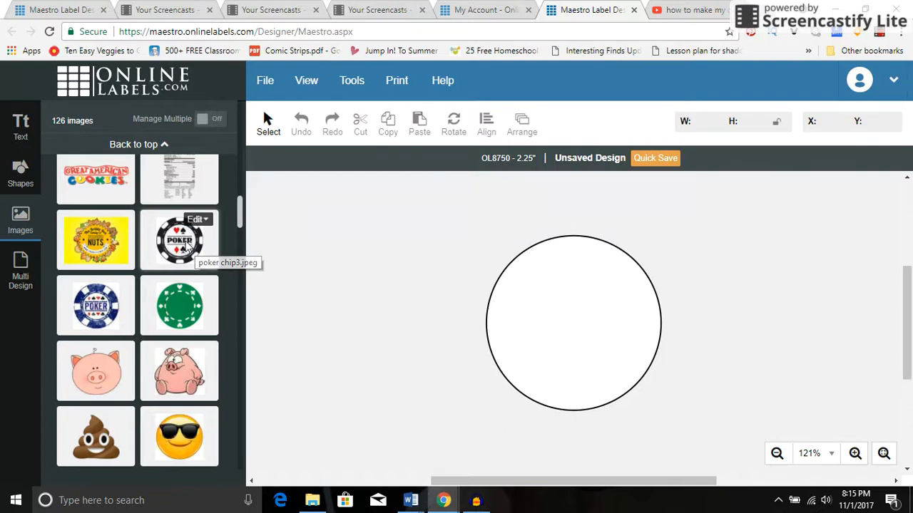
left_click(186, 242)
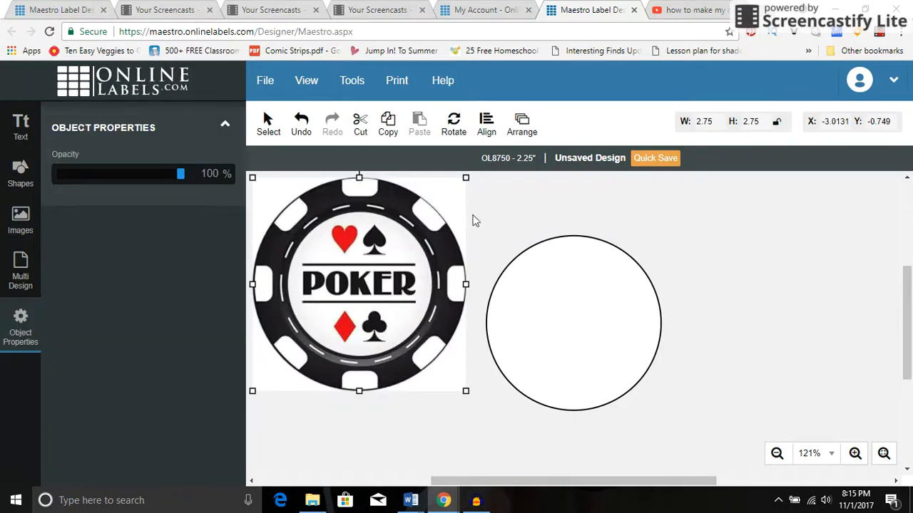
Step: Resize the poker chip image to about 1.94 by 1.94 and centre it within the round label outline
left_click_drag(428, 216, 509, 296)
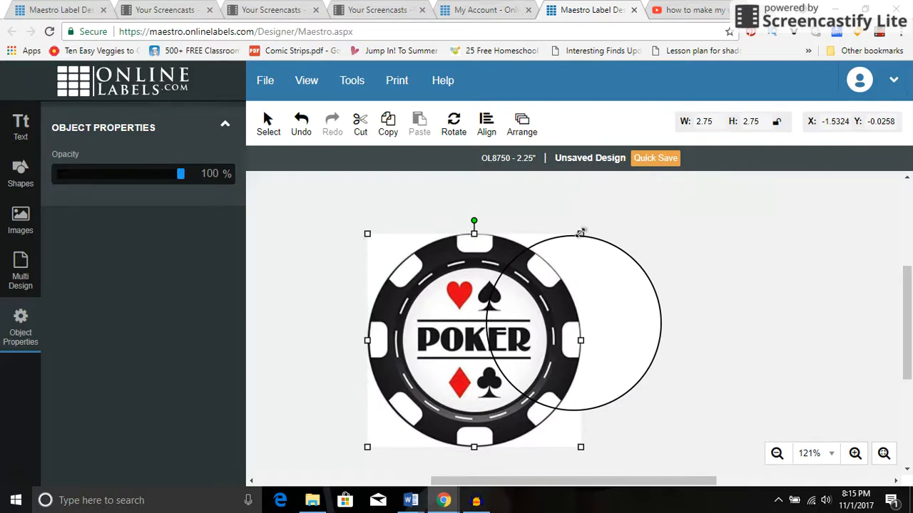
left_click_drag(580, 233, 501, 314)
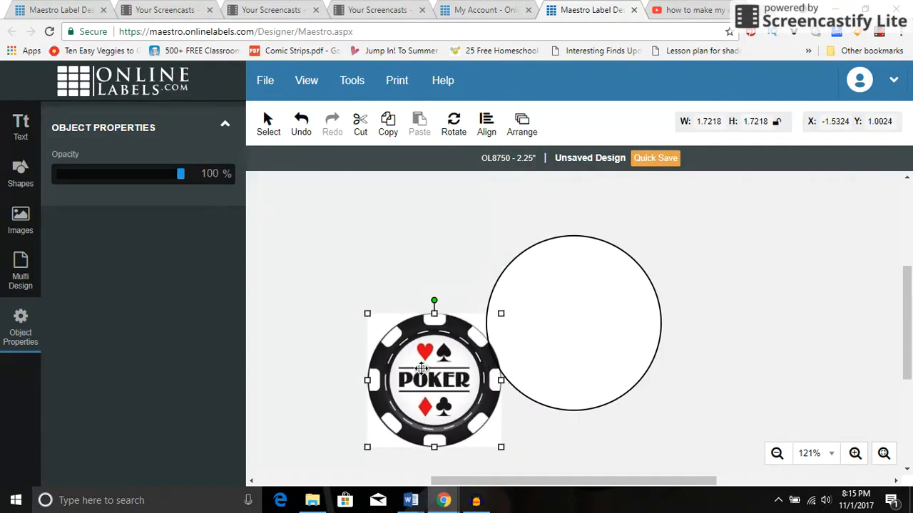
left_click_drag(422, 367, 556, 312)
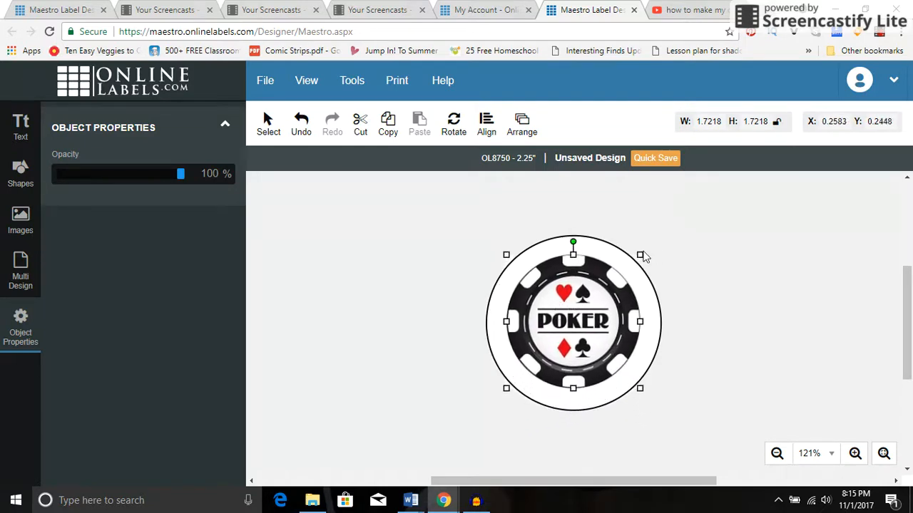
left_click_drag(638, 254, 656, 242)
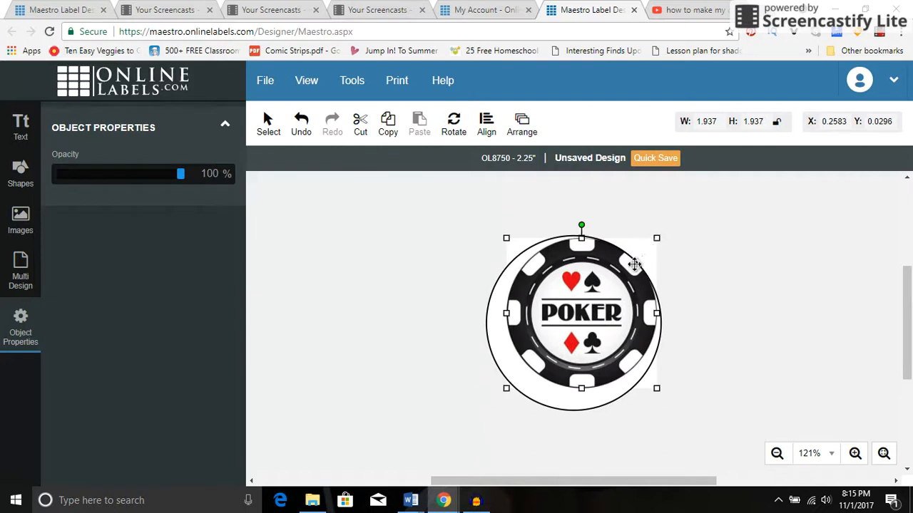
left_click_drag(626, 284, 617, 287)
left_click(662, 292)
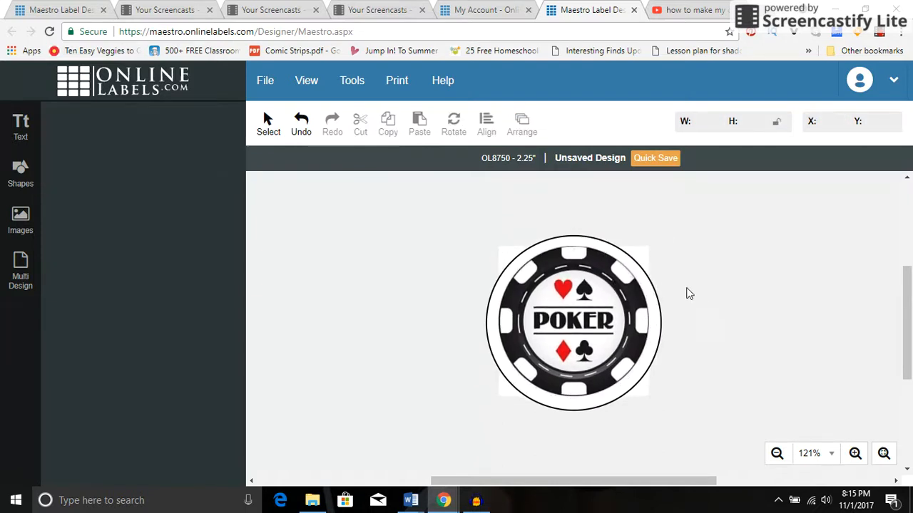
left_click(601, 333)
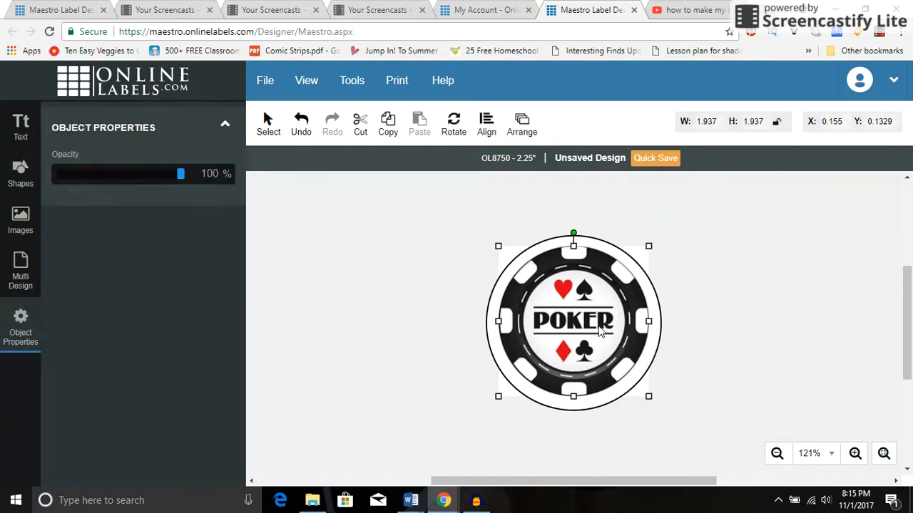
left_click_drag(583, 302, 583, 305)
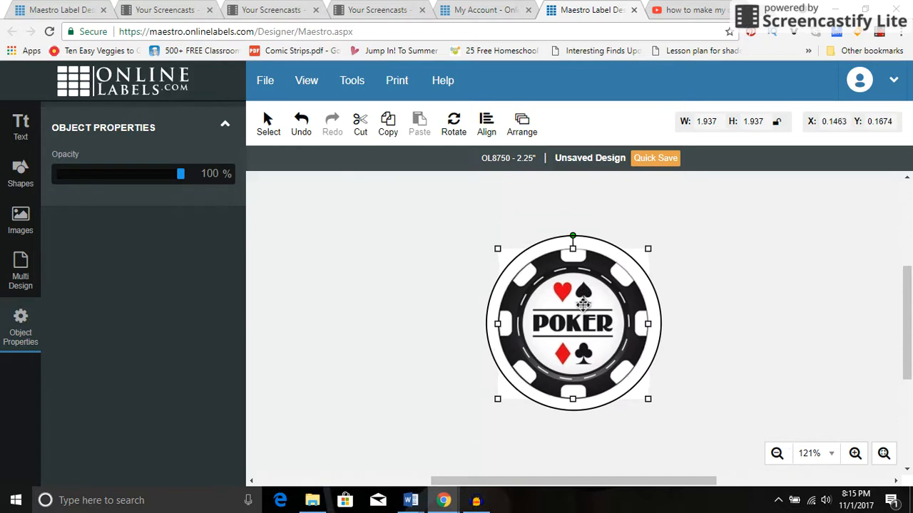
left_click(359, 259)
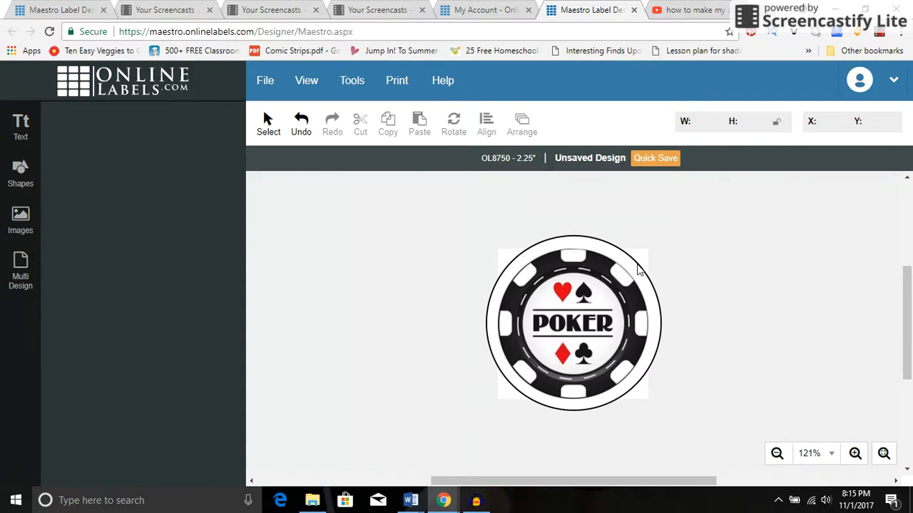
Step: Shrink the poker chip image to about 1.24 by 1.24 and position it in the lower middle of the round label
left_click(618, 291)
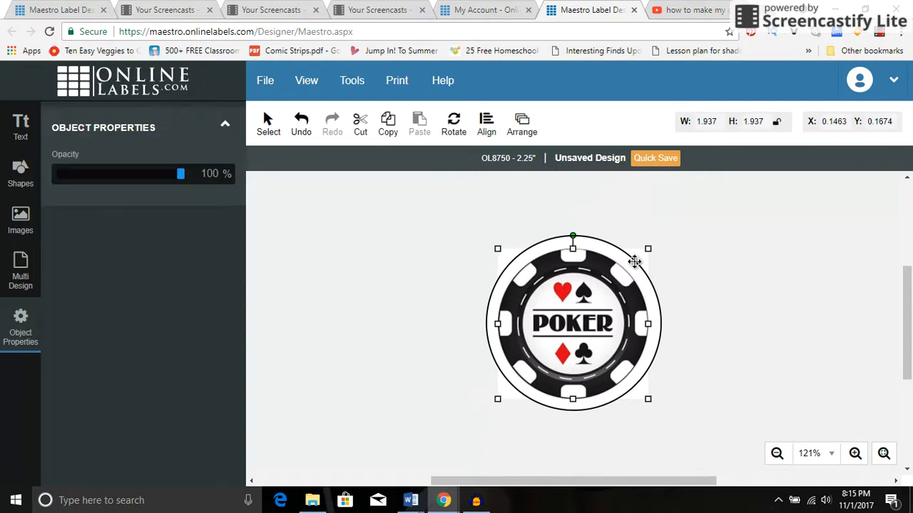
left_click_drag(649, 248, 594, 303)
left_click_drag(553, 343, 581, 348)
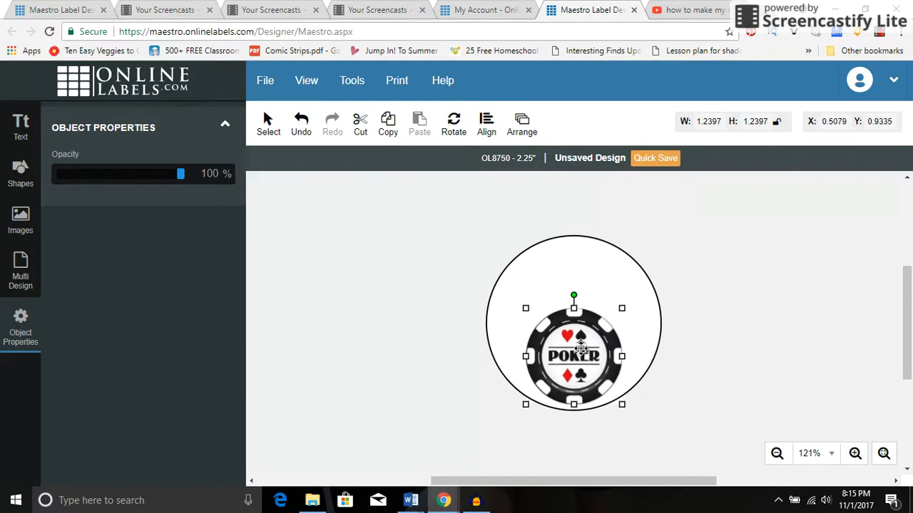
Step: Add a two-line text object reading LAS VEGAS and 2017 to the design
left_click(397, 312)
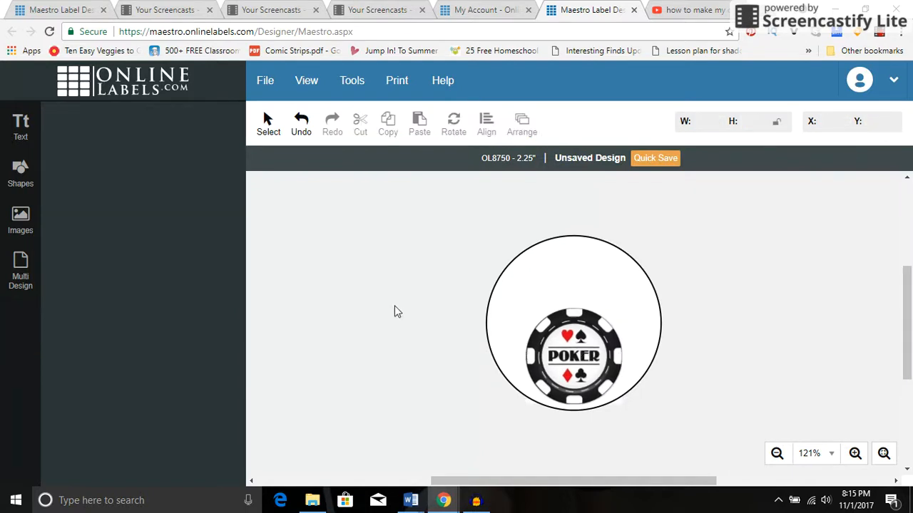
left_click(21, 122)
left_click(128, 132)
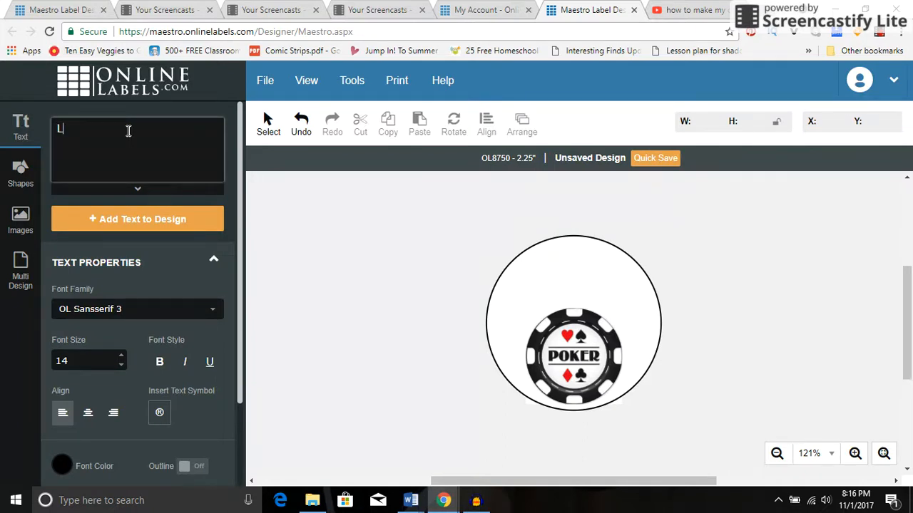
type("LAS VEGAS")
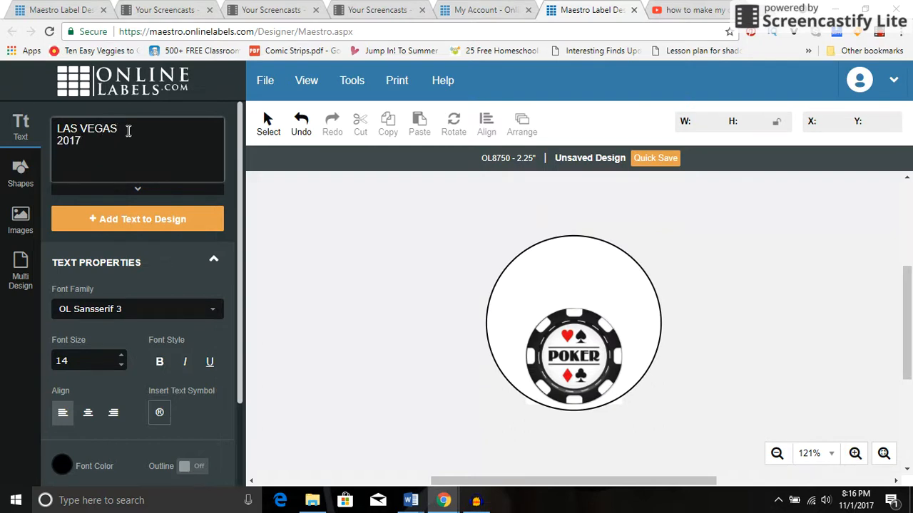
left_click(142, 221)
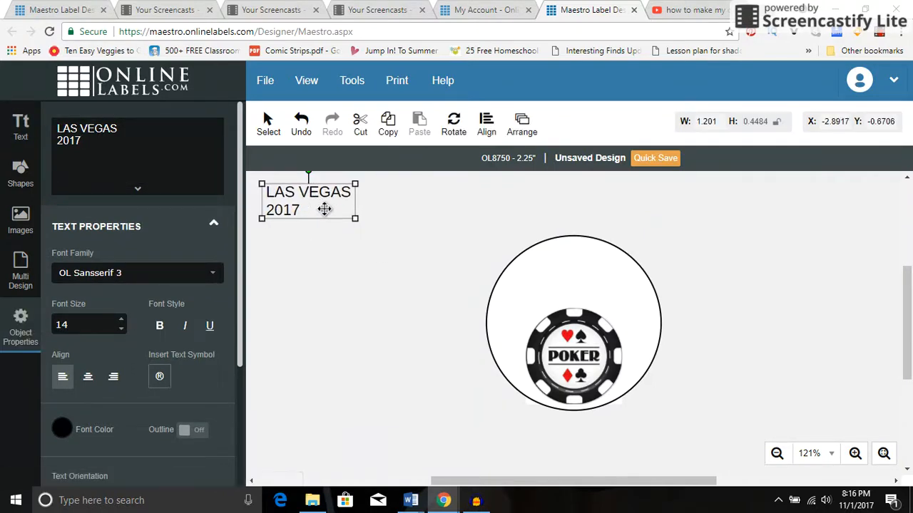
Step: Centre-align and bold the LAS VEGAS 2017 text, widen its box to about 3.08, and place it above the poker chip
left_click_drag(324, 209, 372, 234)
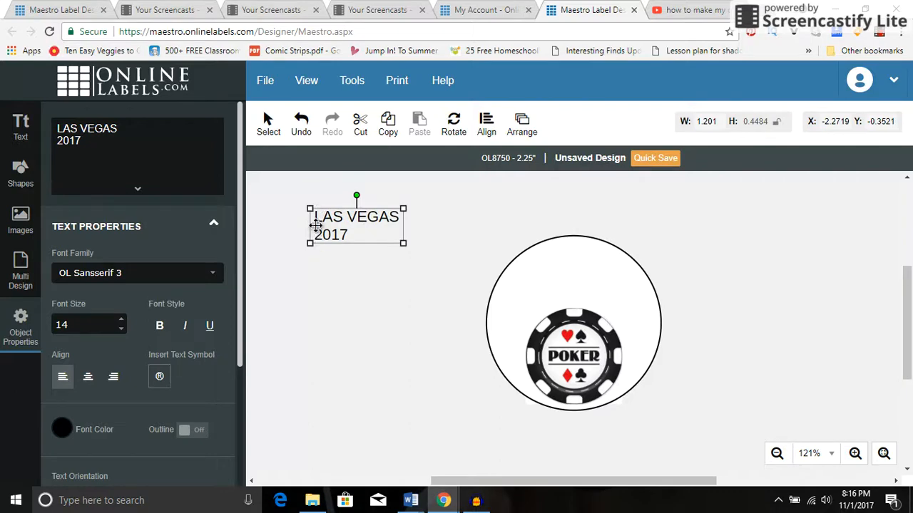
left_click(86, 386)
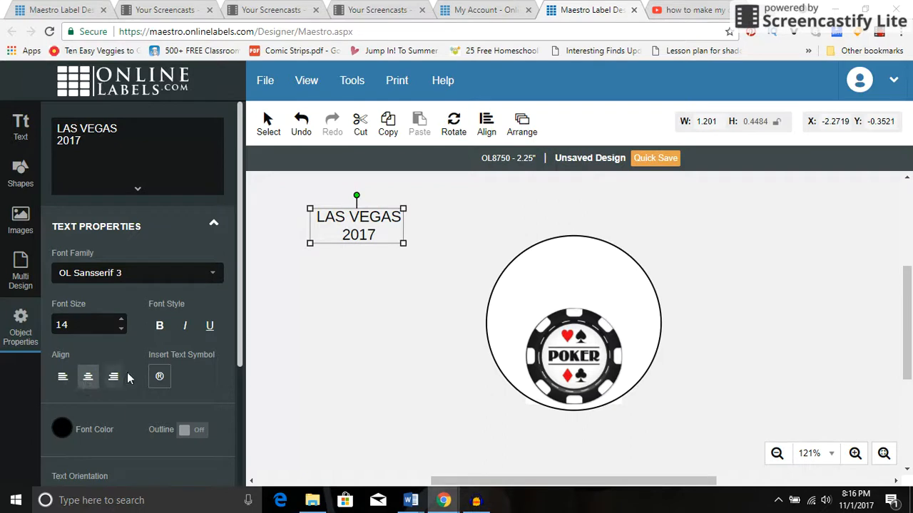
left_click(160, 331)
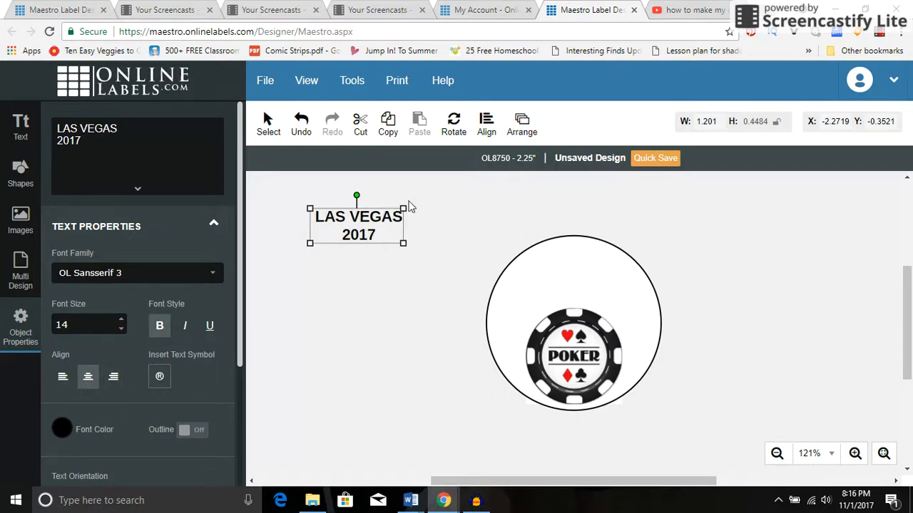
left_click_drag(403, 244, 551, 241)
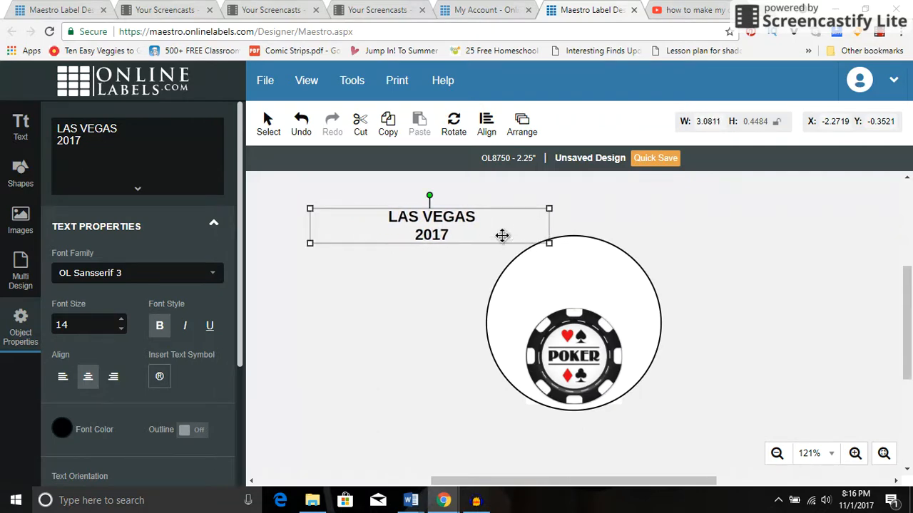
left_click_drag(407, 230, 555, 290)
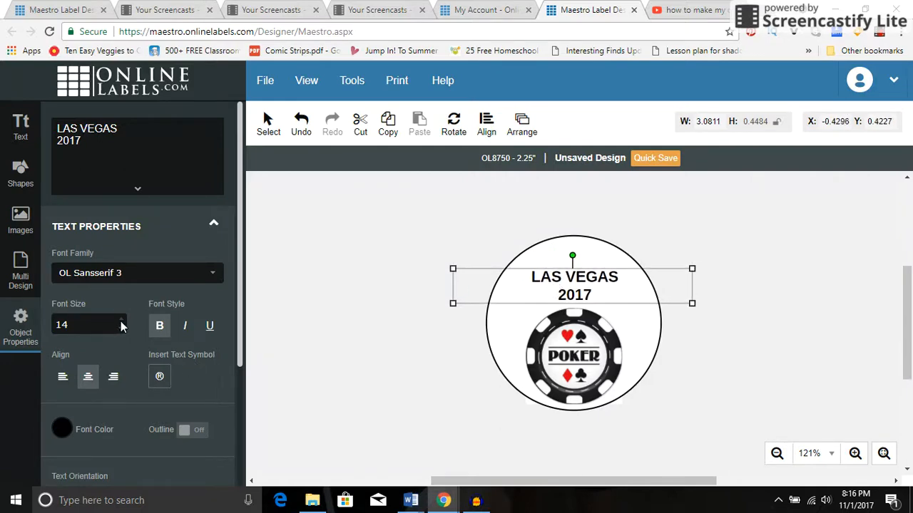
Step: Set the LAS VEGAS 2017 text to font size 18 and move it up to clear the poker chip
scroll(120, 325, "up", 7)
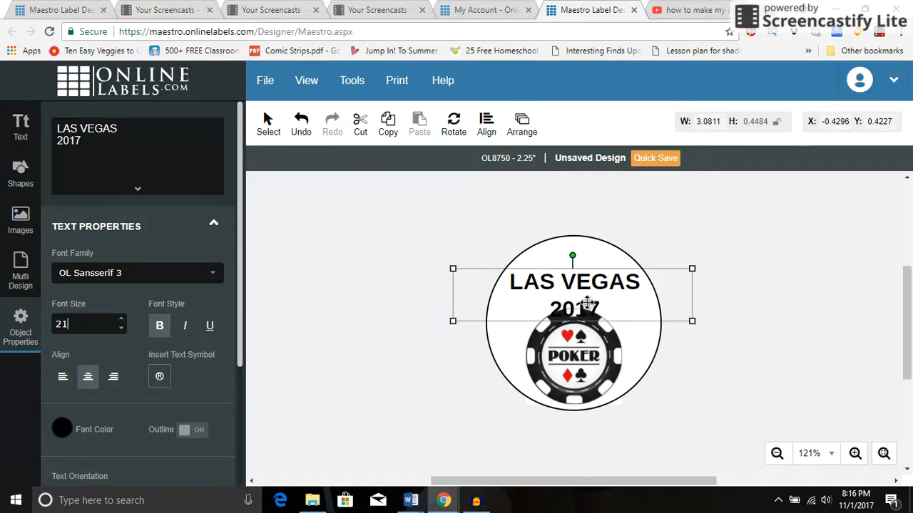
left_click_drag(584, 301, 587, 290)
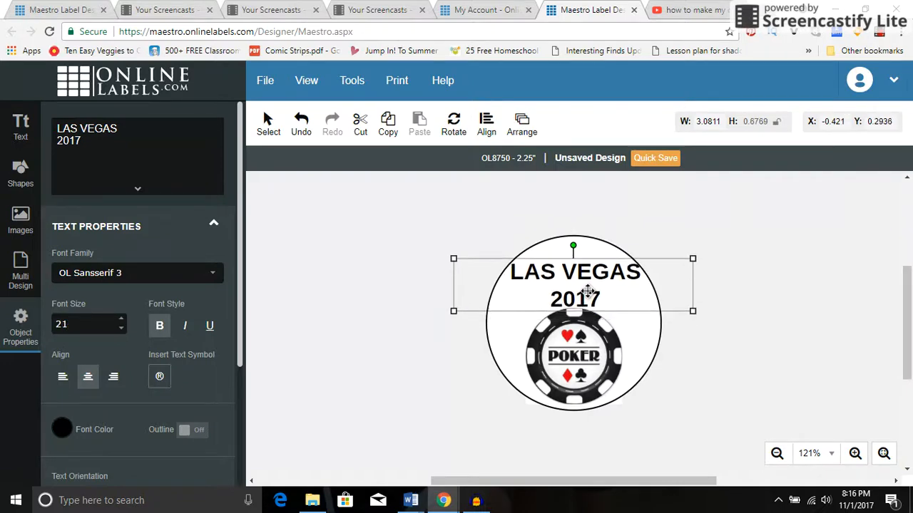
left_click(122, 328)
left_click(122, 328)
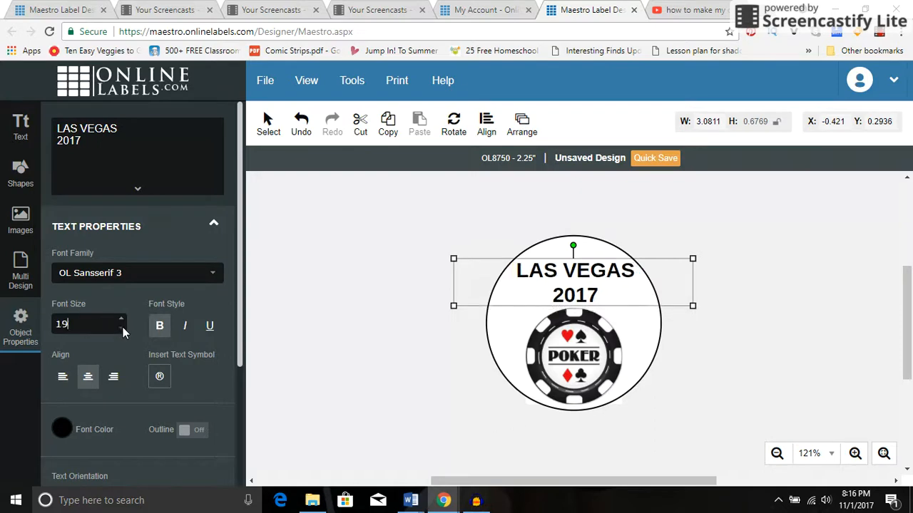
left_click(122, 328)
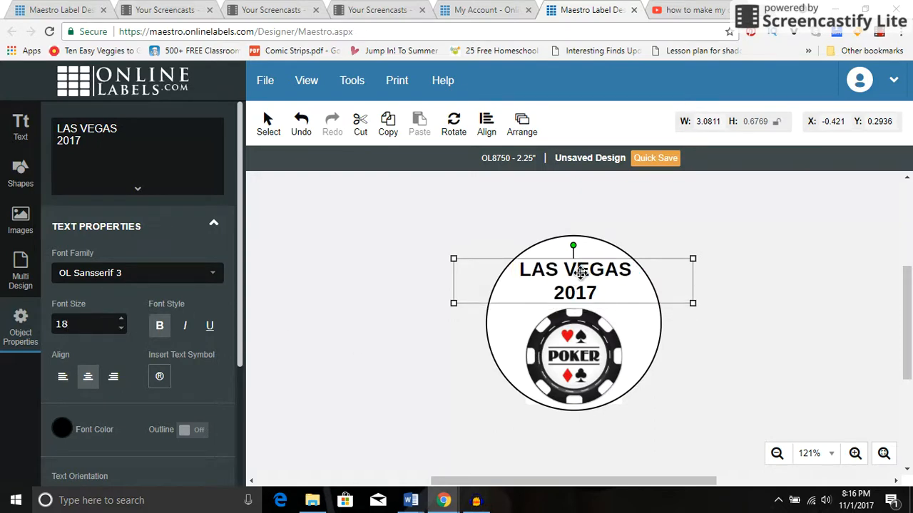
left_click(442, 362)
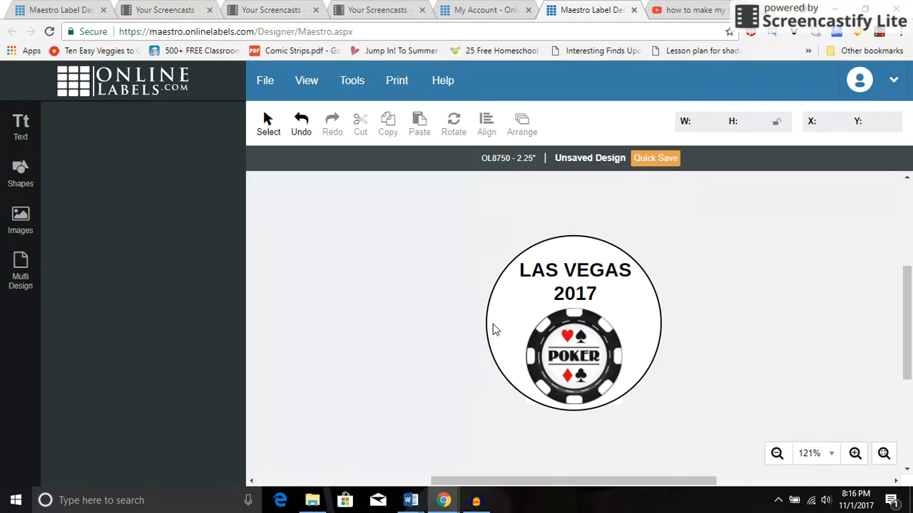
Step: Change the LAS VEGAS 2017 text font to Playfair Display SC and nudge the text up above the poker chip
left_click(581, 278)
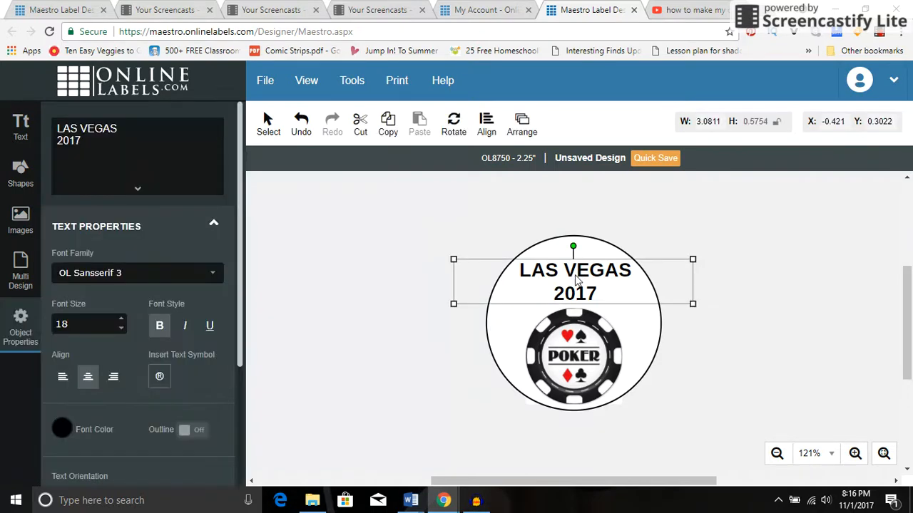
left_click(210, 283)
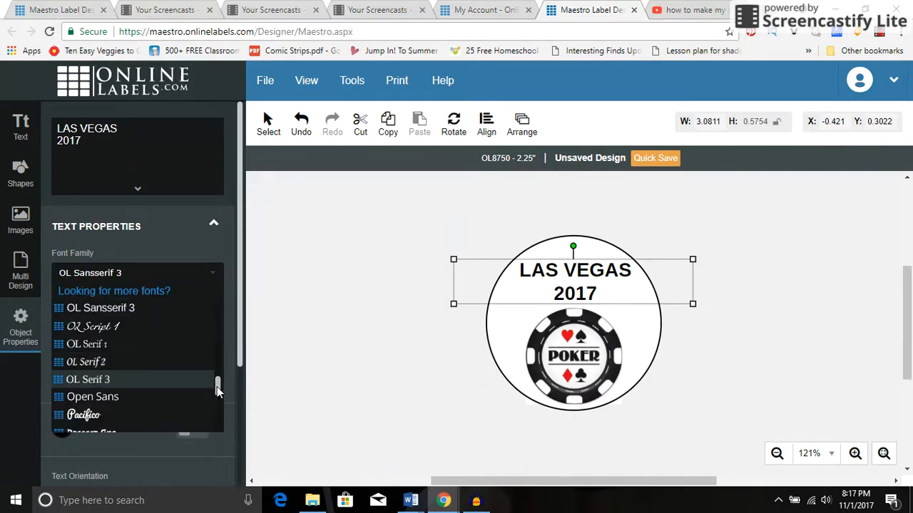
left_click_drag(216, 387, 218, 410)
scroll(218, 411, "down", 1)
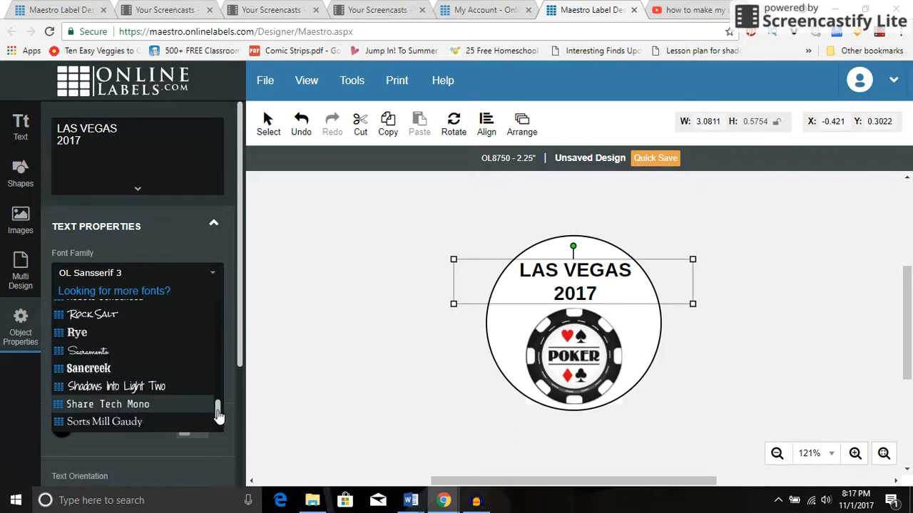
scroll(218, 411, "up", 3)
scroll(219, 406, "up", 3)
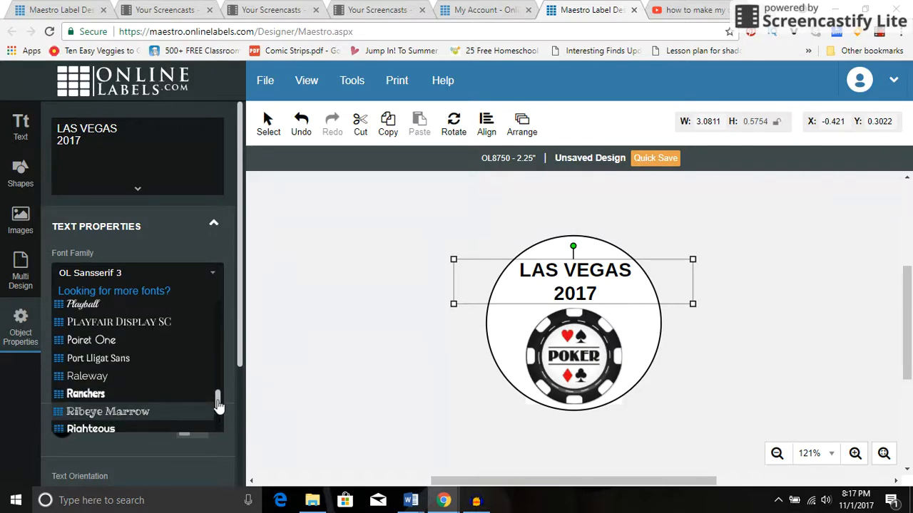
left_click(195, 329)
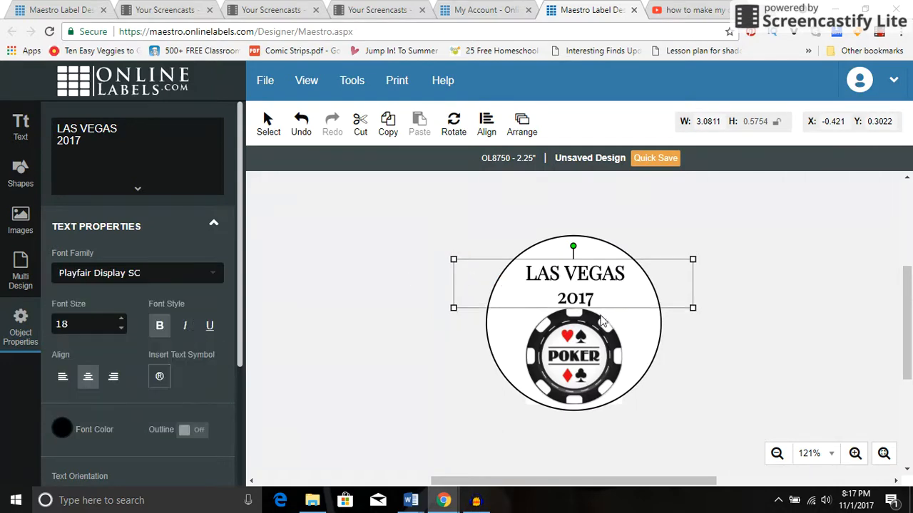
left_click_drag(605, 294, 605, 288)
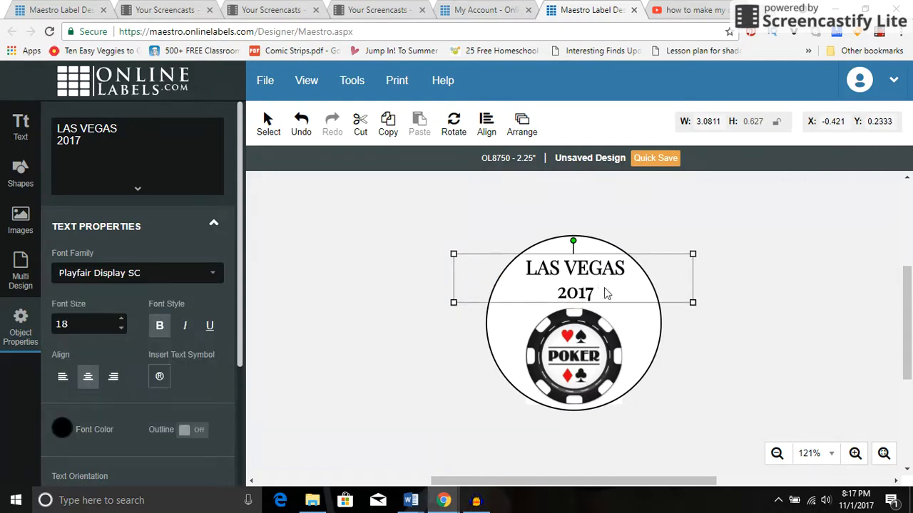
left_click(450, 209)
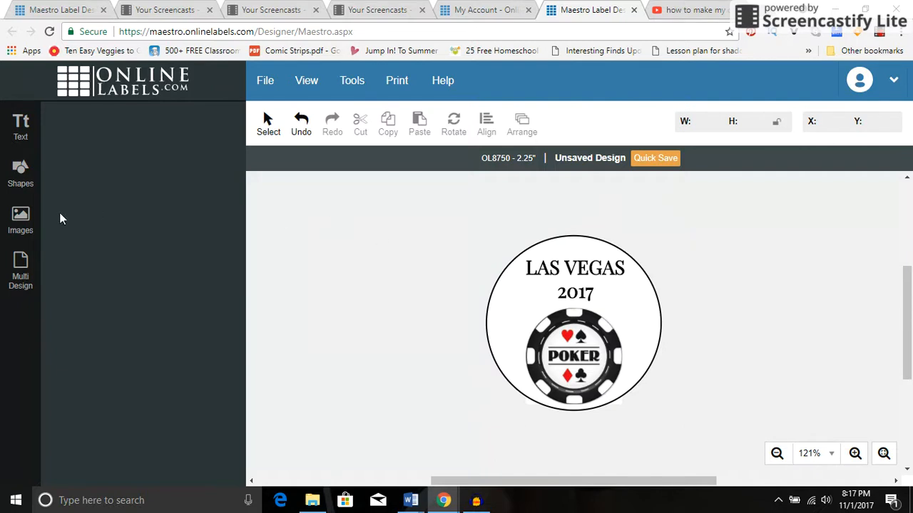
left_click(21, 221)
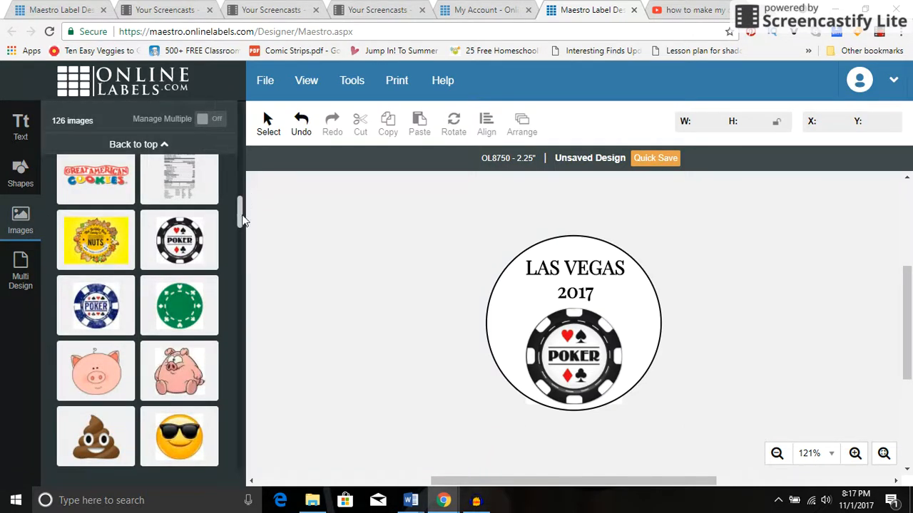
left_click_drag(240, 211, 262, 108)
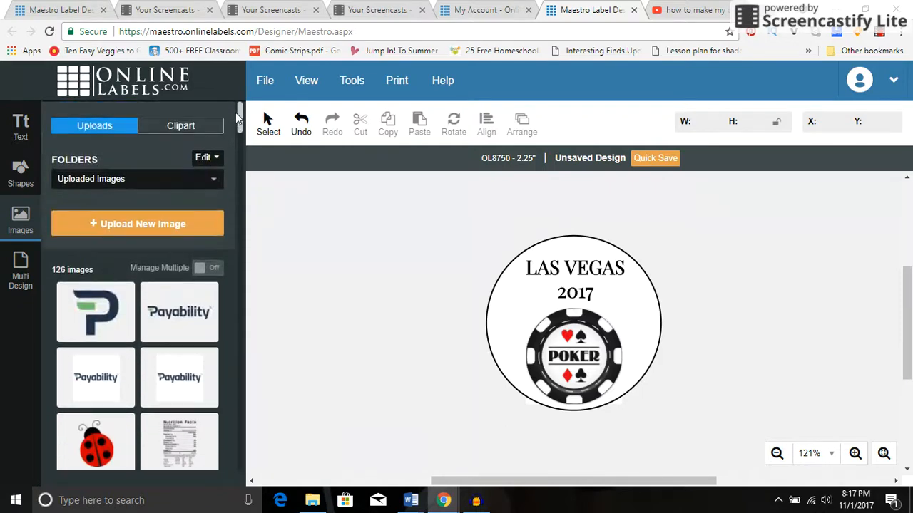
left_click(177, 227)
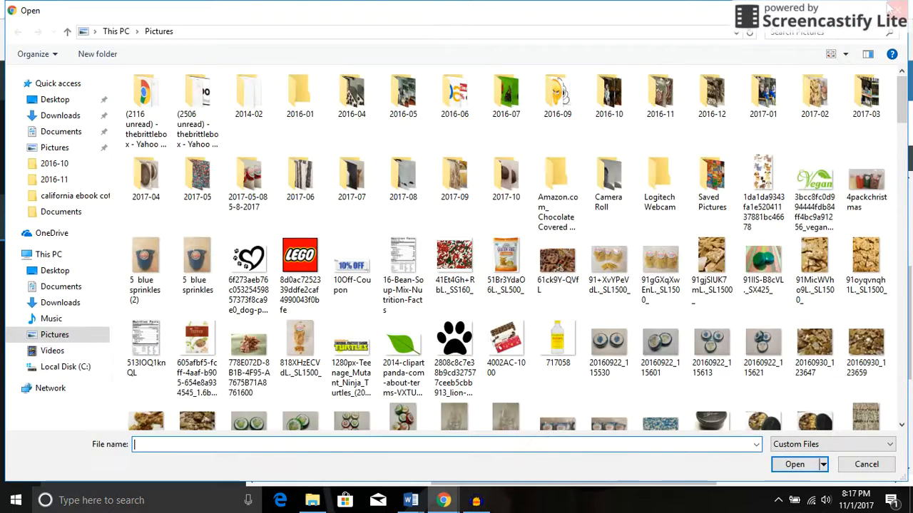
left_click(898, 11)
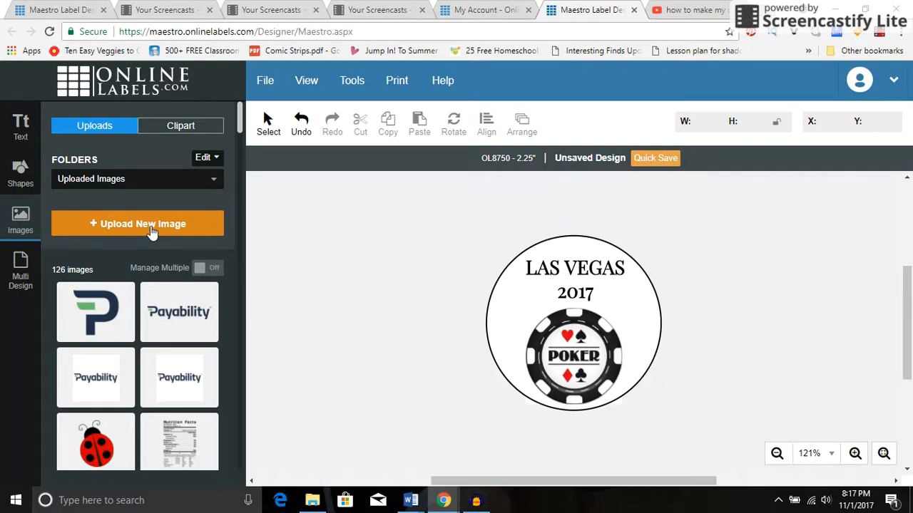
Step: Cut the poker chip image and the LAS VEGAS 2017 text to clear the round label
left_click(598, 363)
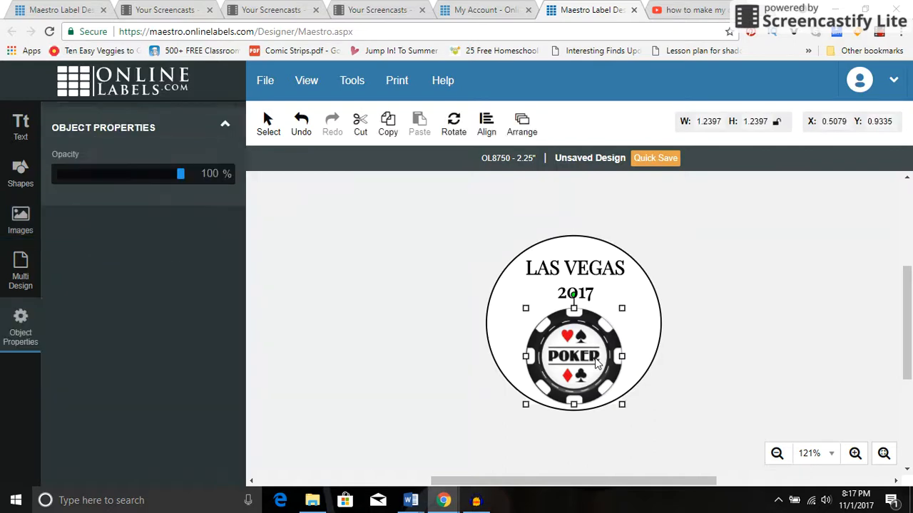
key("ctrl+x")
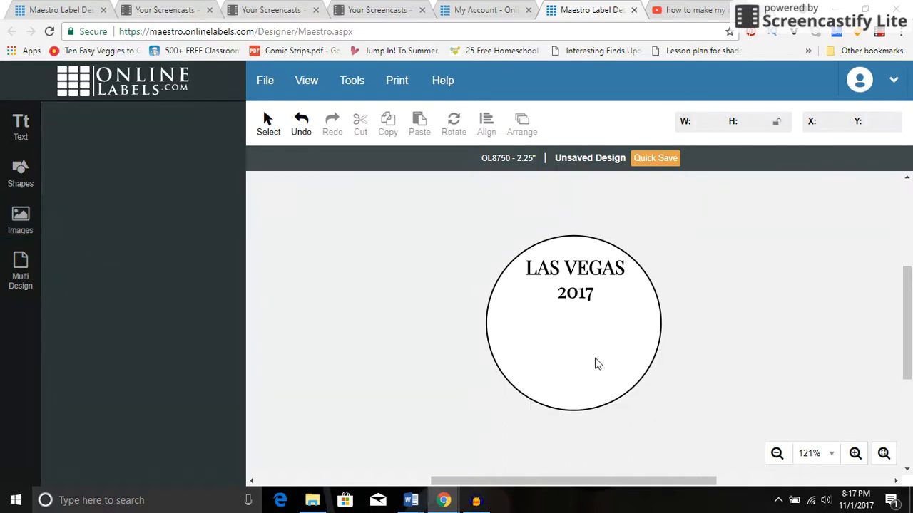
left_click(583, 285)
key("ctrl+x")
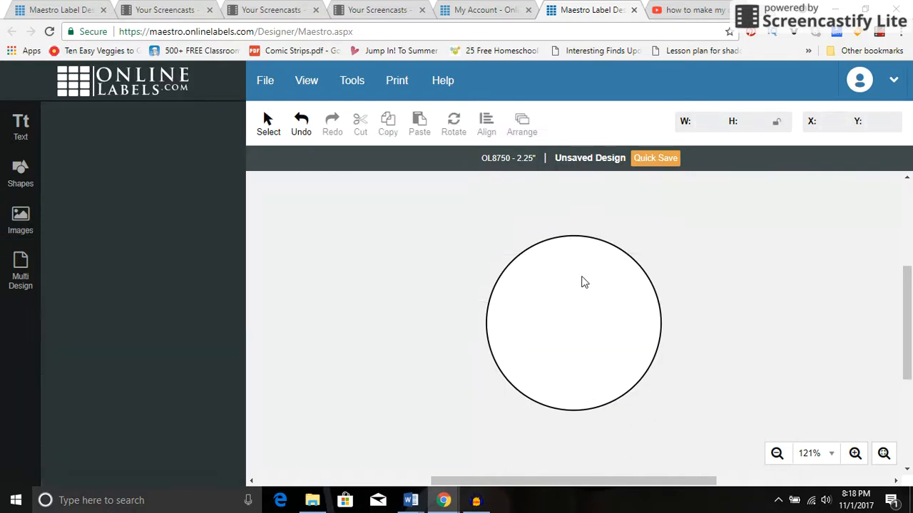
Step: Insert the uploaded ladybug image, shrink it to about 1.33 by 1.77, and centre it within the round label
left_click(20, 221)
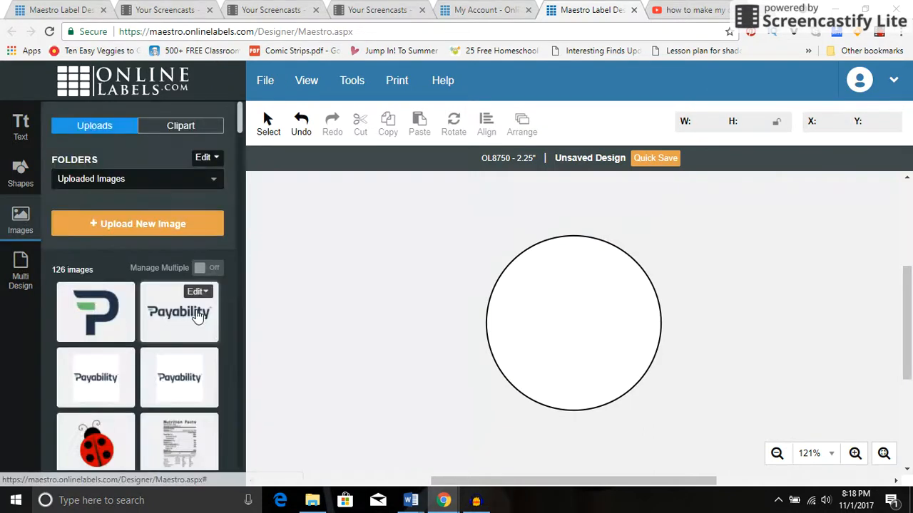
left_click_drag(85, 456, 359, 331)
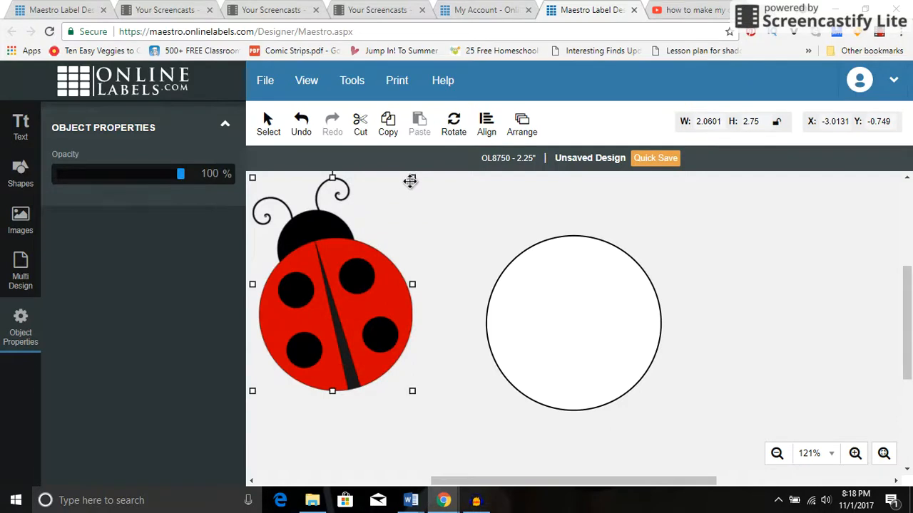
left_click_drag(411, 178, 354, 278)
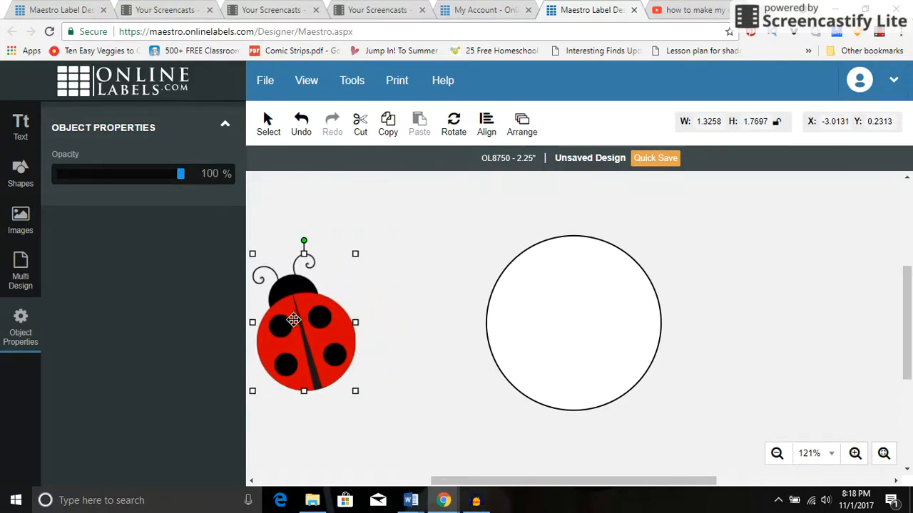
left_click_drag(293, 320, 586, 337)
left_click(426, 344)
left_click(377, 325)
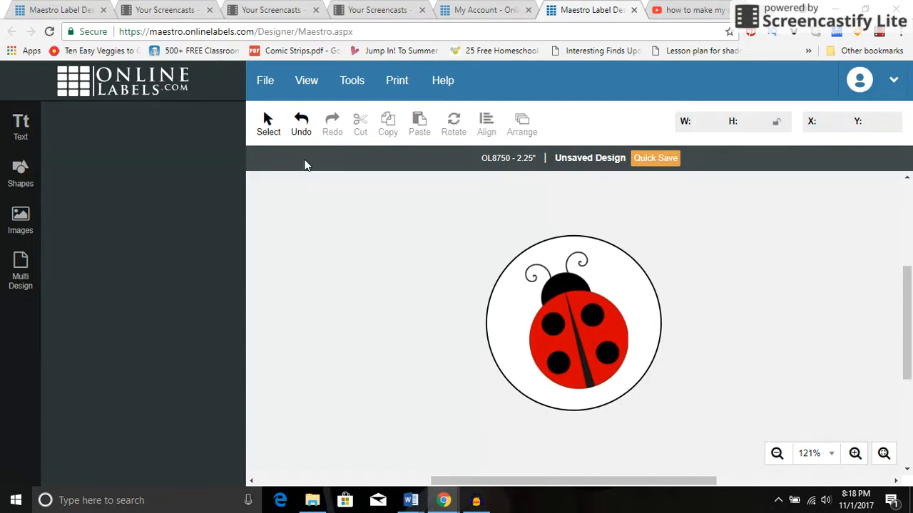
Step: Download the ladybug label design as a PDF for printing at home or office
left_click(397, 82)
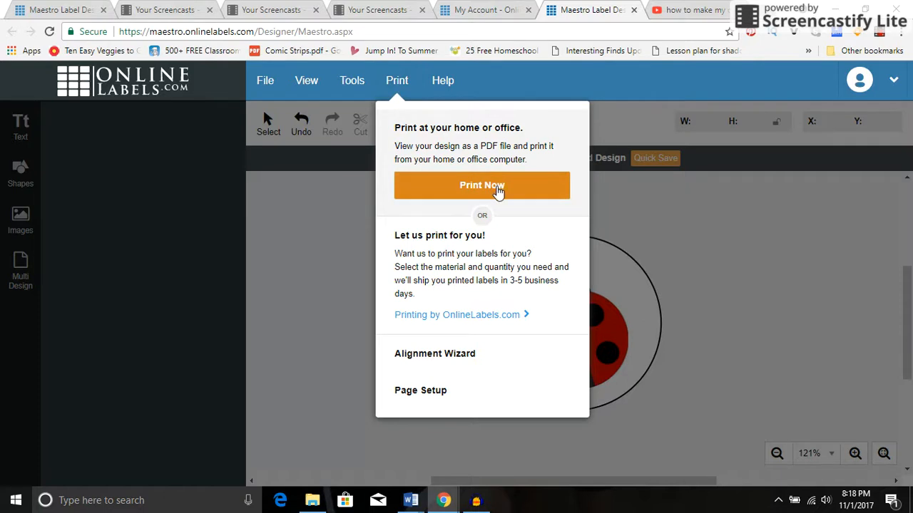
left_click(499, 186)
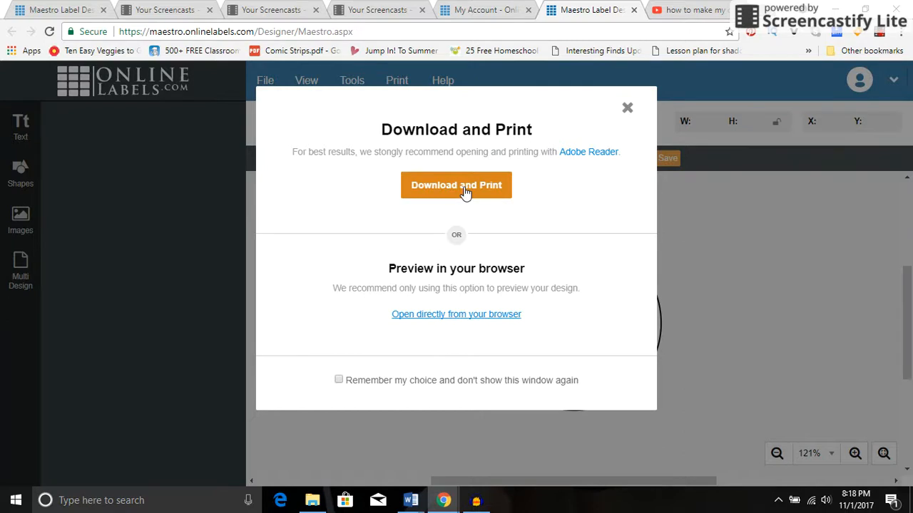
left_click(463, 186)
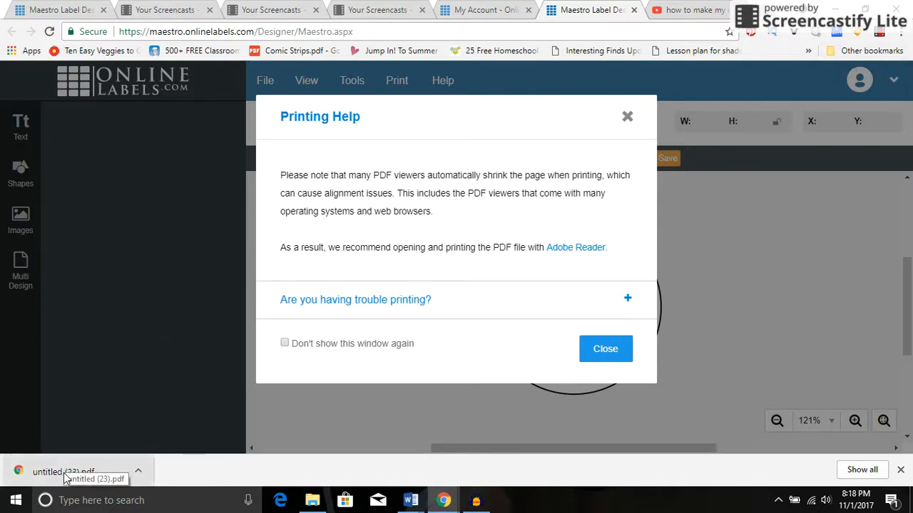
Step: Dismiss the printing help message and view the shapes available for adding to the label design
left_click(627, 119)
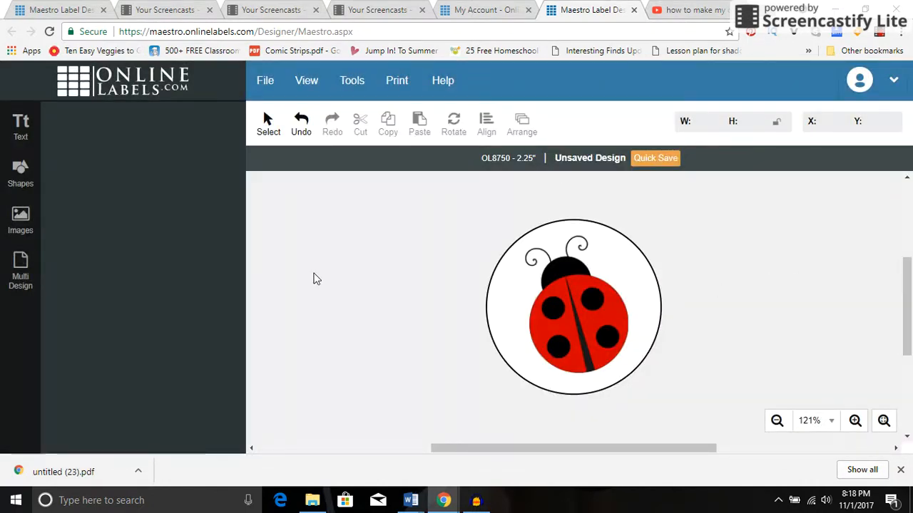
left_click(24, 180)
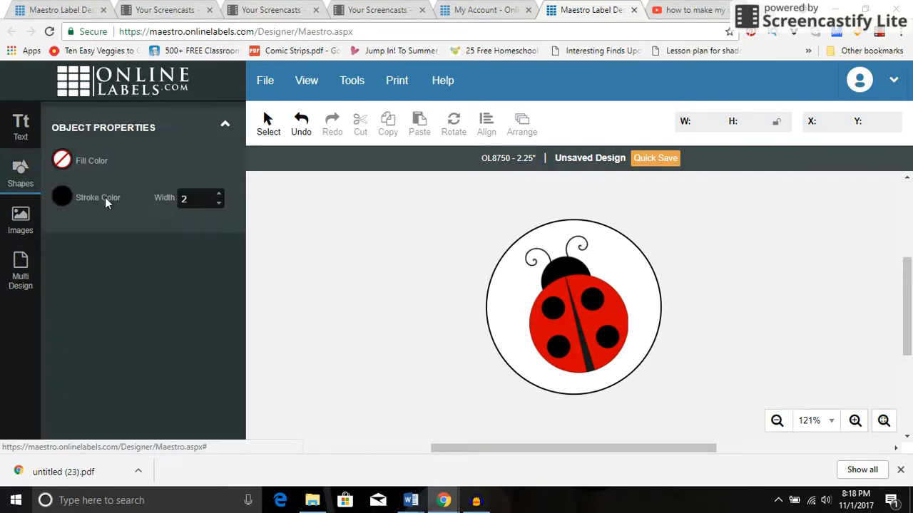
left_click(91, 155)
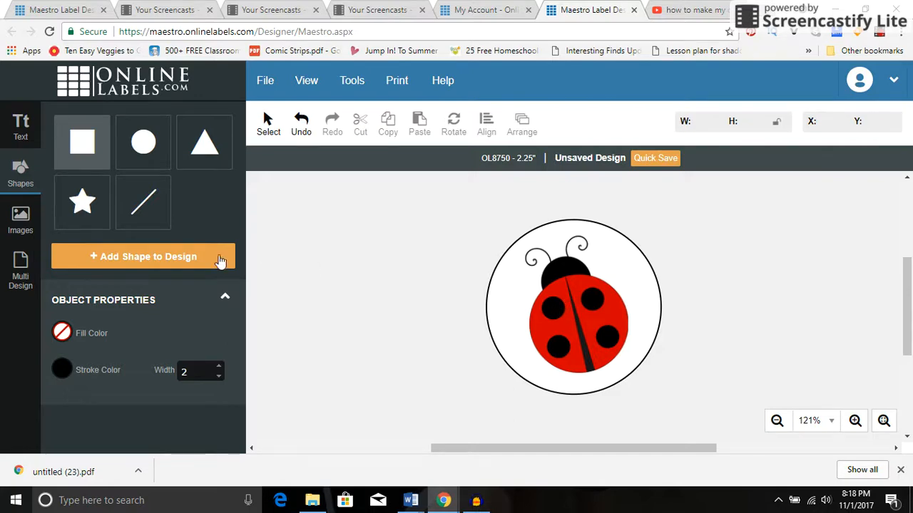
Step: In the sheet layout, assign Blank to the six labels in the lower two rows and reassign 1. Design to them
left_click(18, 285)
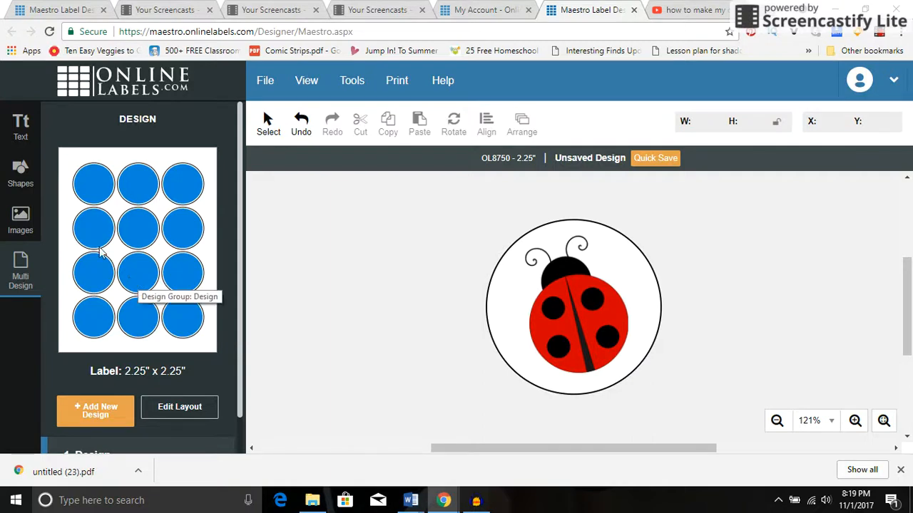
left_click(183, 410)
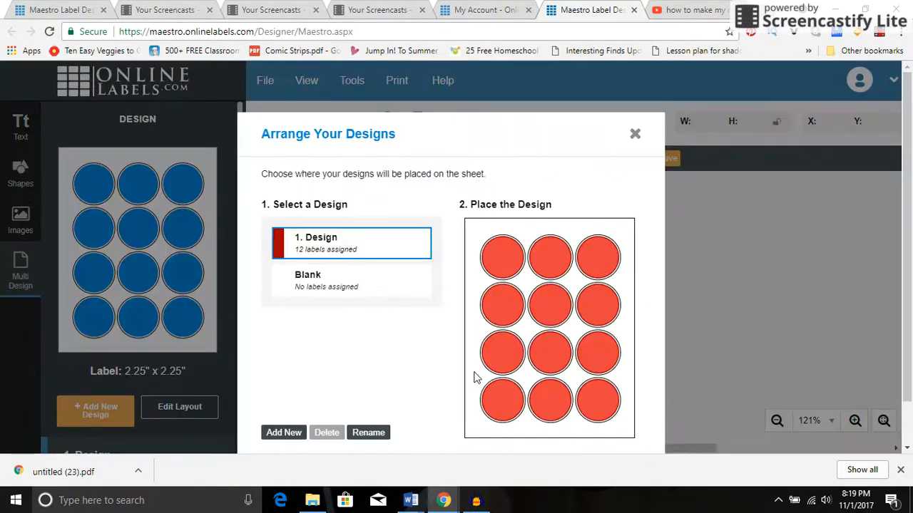
left_click(367, 285)
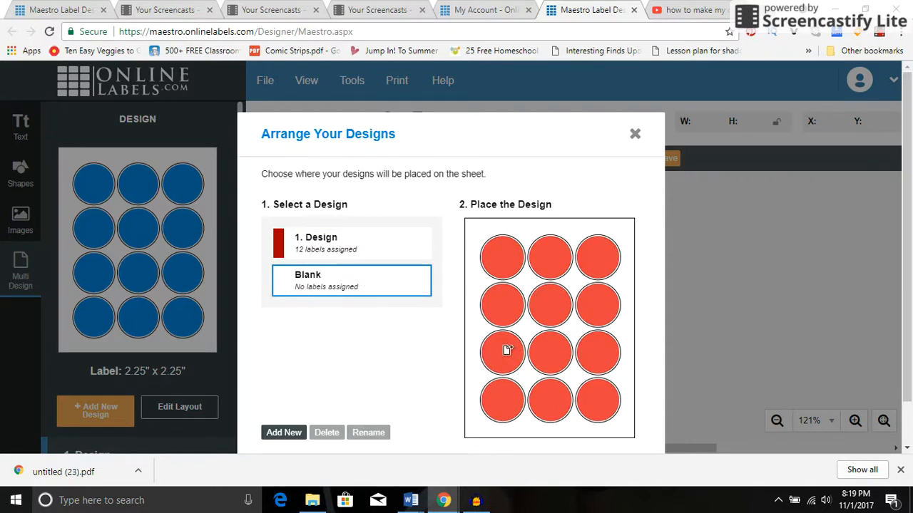
left_click_drag(510, 347, 599, 412)
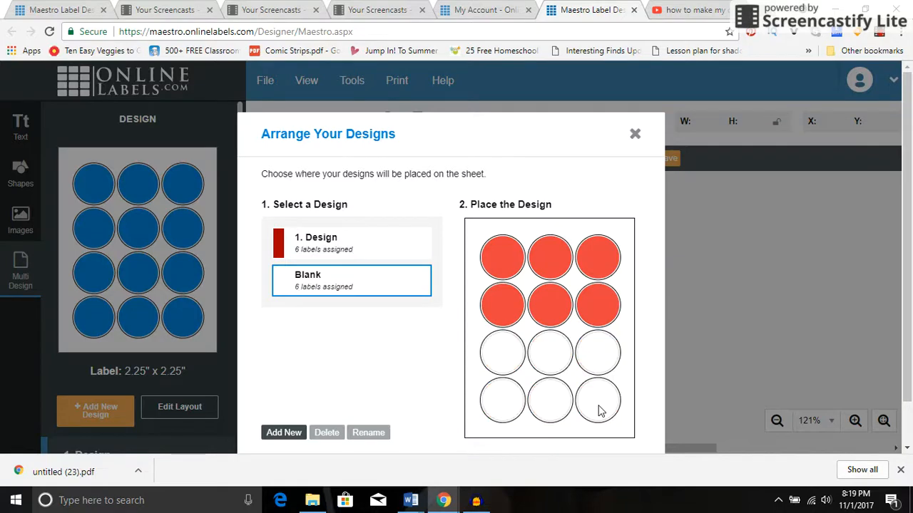
left_click(352, 255)
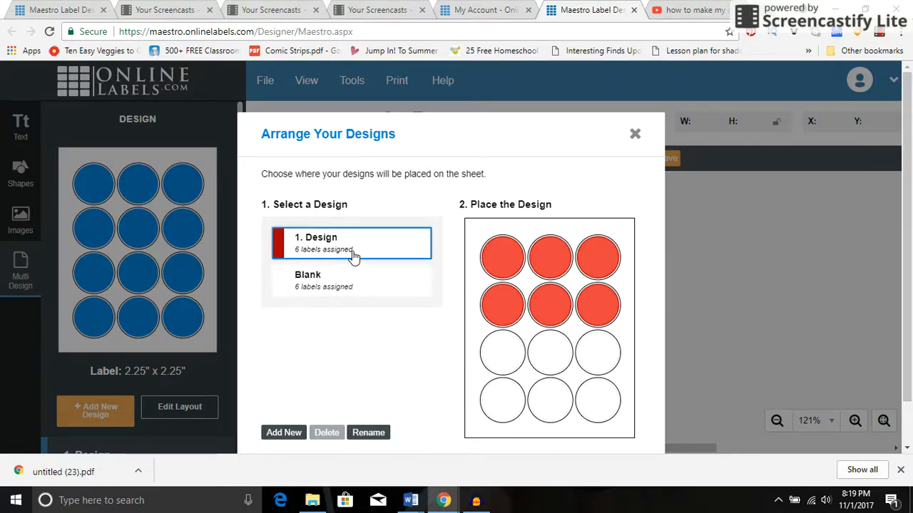
left_click_drag(499, 353, 590, 416)
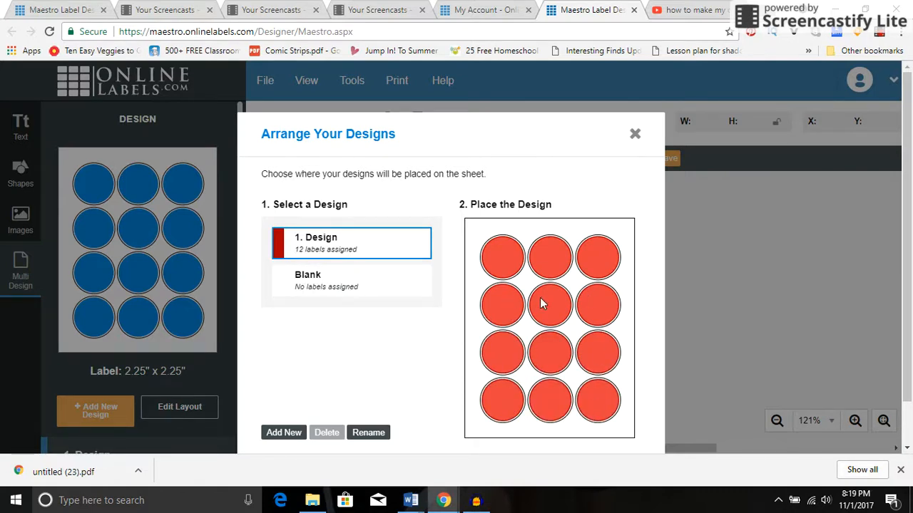
Step: Assign Blank to every label on the sheet except the first one in the top row, and close the layout arrangement
left_click(387, 289)
left_click_drag(552, 257, 606, 409)
left_click_drag(503, 303, 516, 405)
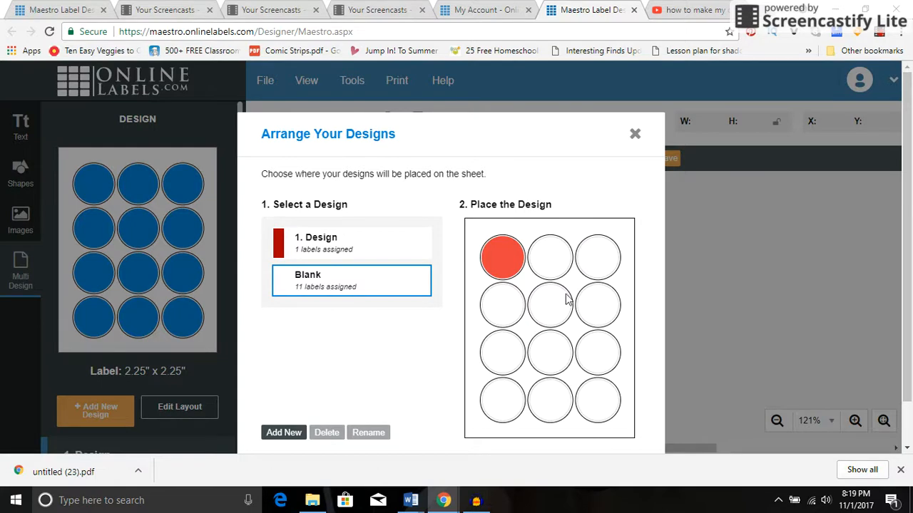
left_click(635, 136)
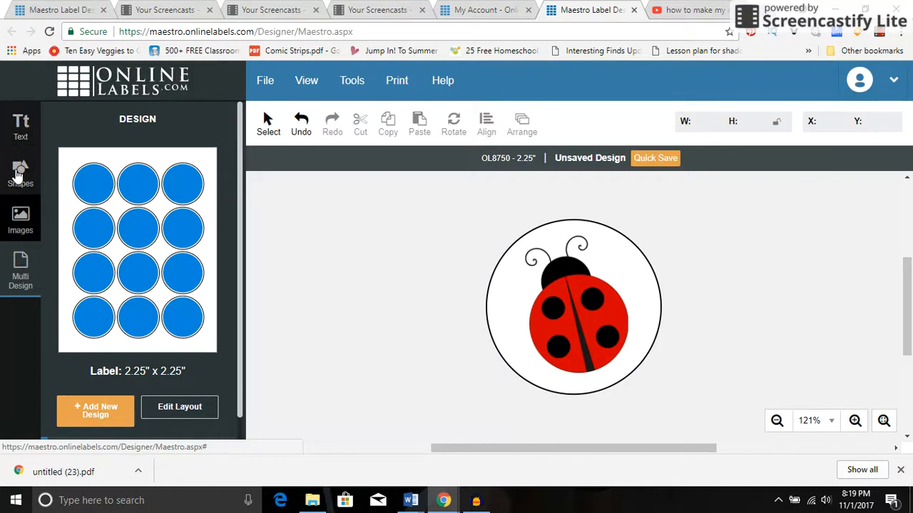
left_click(20, 128)
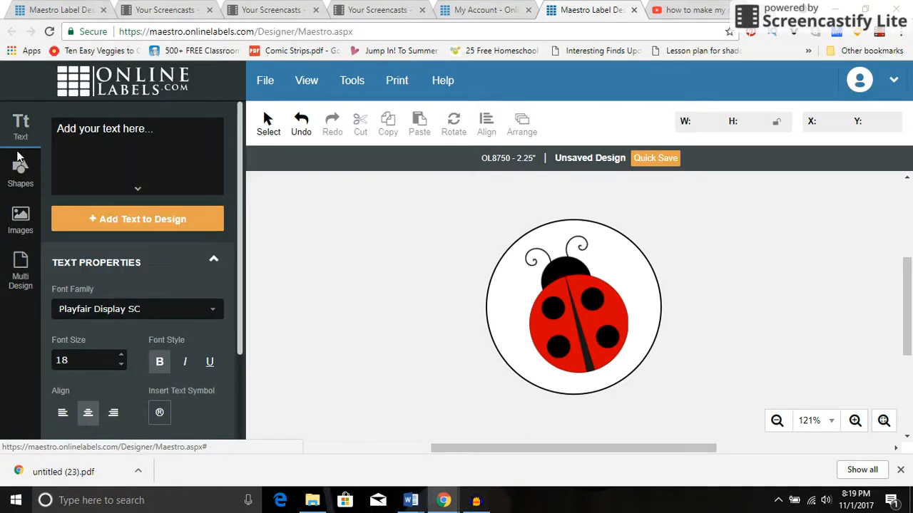
left_click(21, 176)
left_click(21, 222)
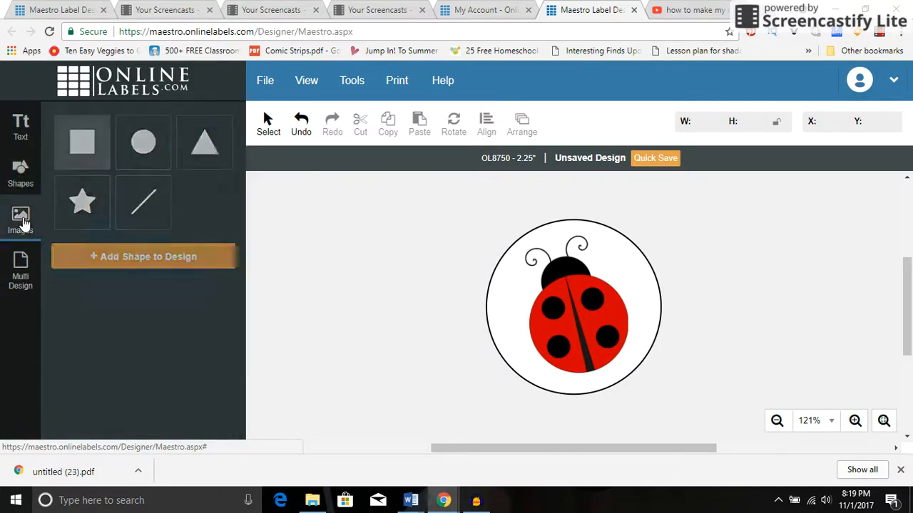
left_click(21, 274)
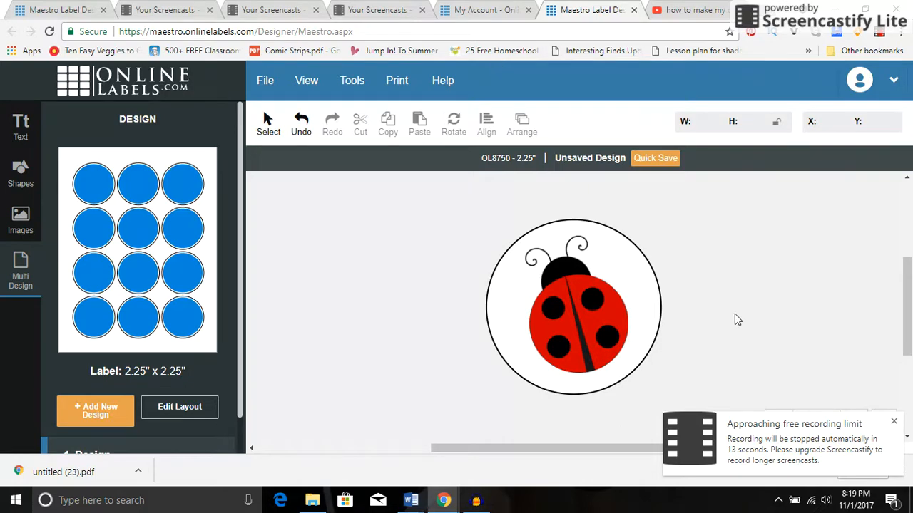
left_click(894, 425)
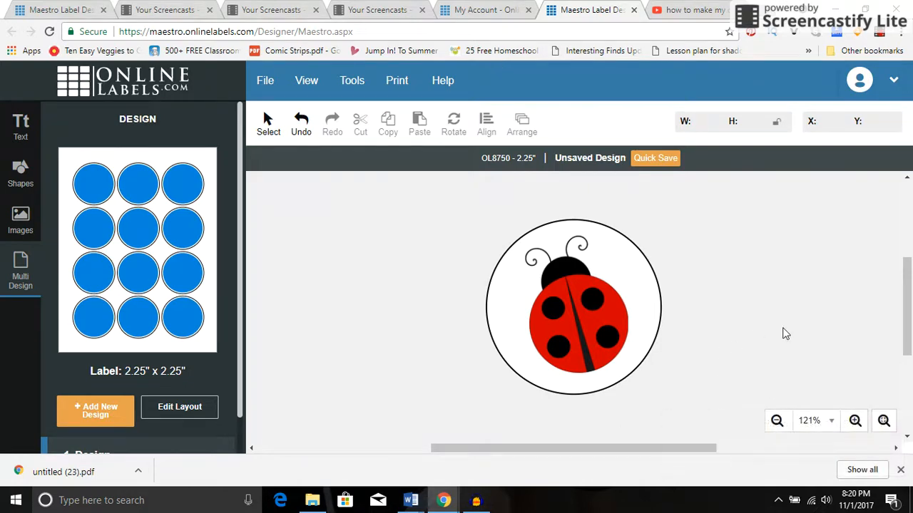